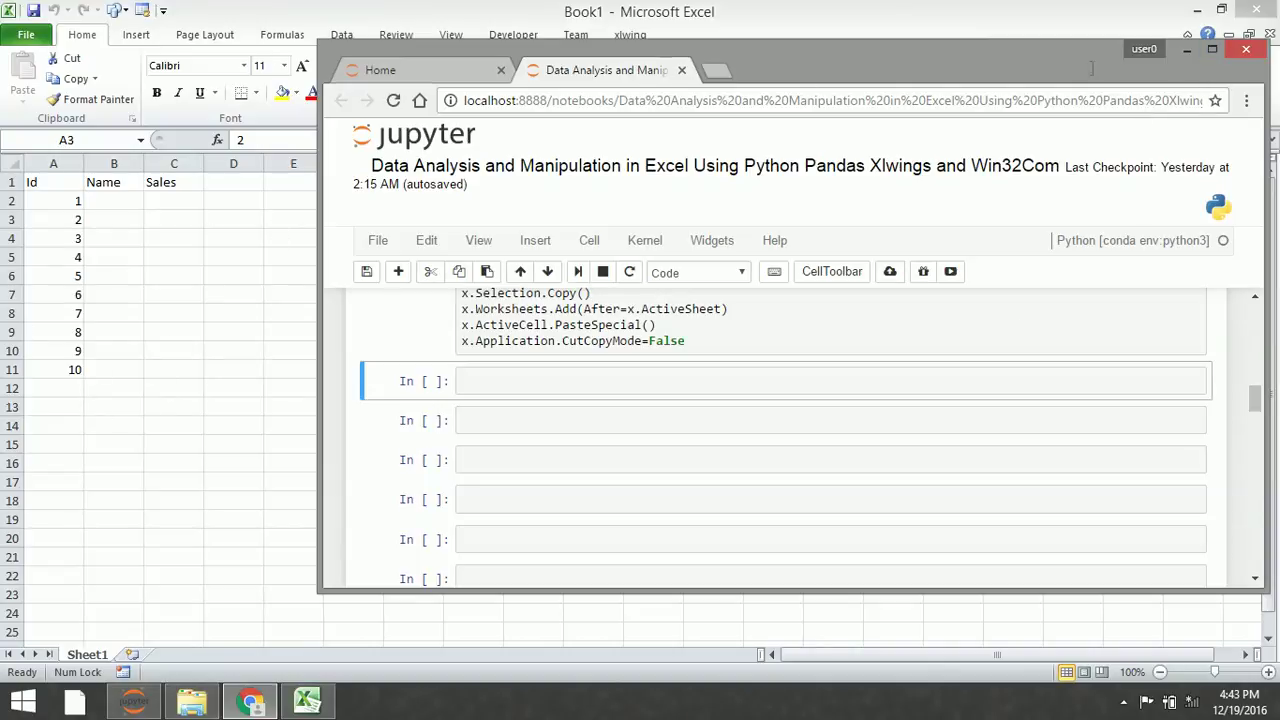
Step: Maximize the notebook and scroll up to the win32com, xlwings and pandas import cells
click(1211, 49)
drag(1277, 343, 1277, 222)
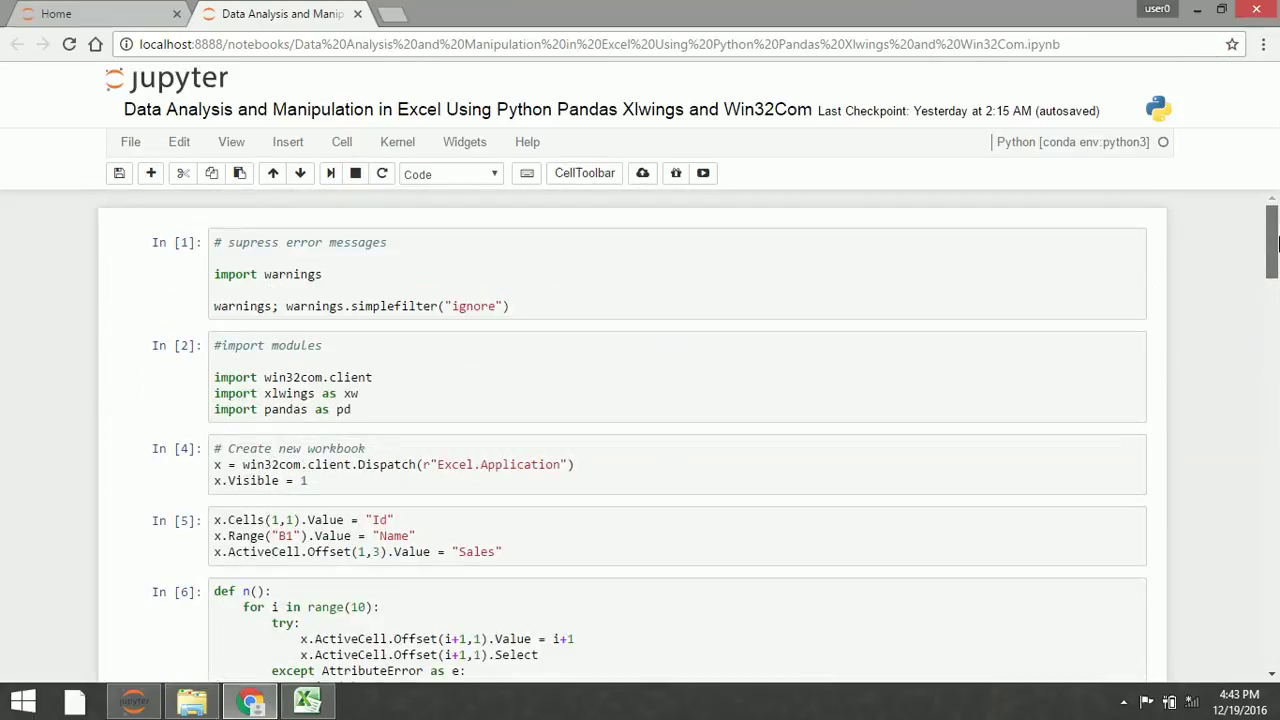
Step: Select the Excel Dispatch line in cell In [4] for copying
click(618, 463)
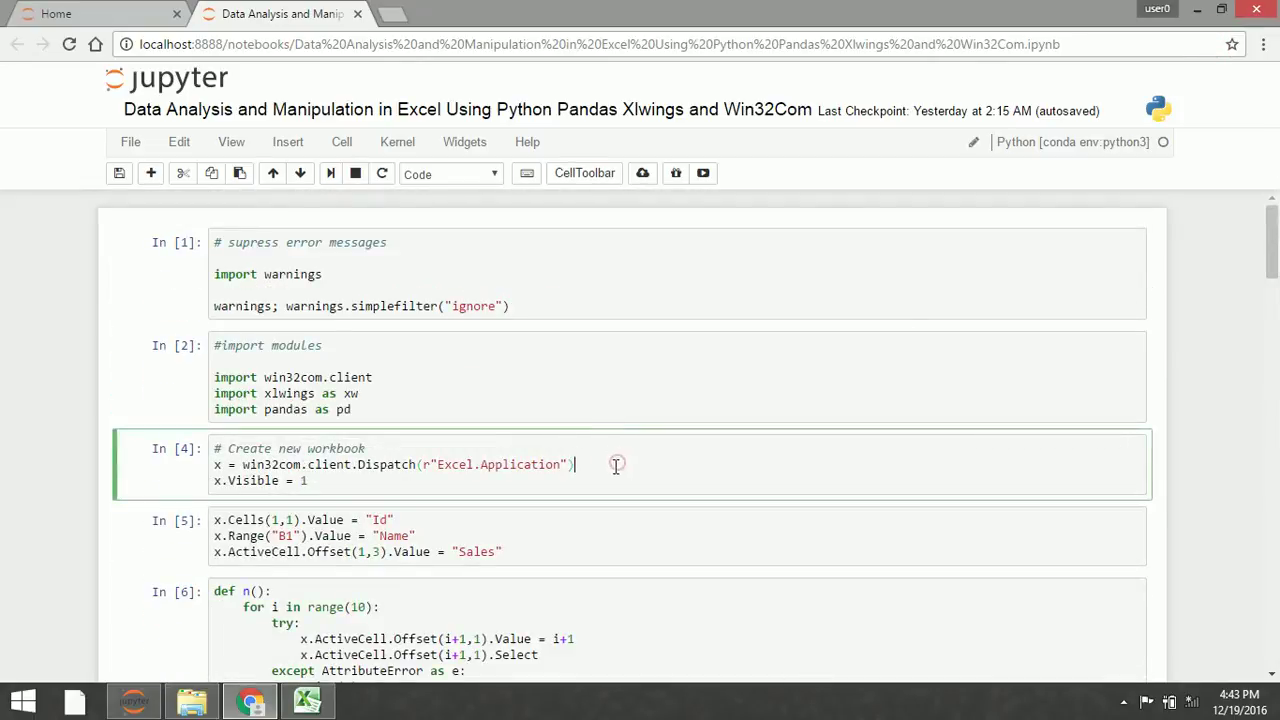
key(shift+Left)
key(shift+Left)
key(shift+Left)
key(shift+Left)
key(shift+Left)
key(shift+Left)
key(shift+Left)
key(shift+Left)
key(shift+Left)
key(shift+Left)
key(shift+Left)
key(shift+Left)
key(shift+Left)
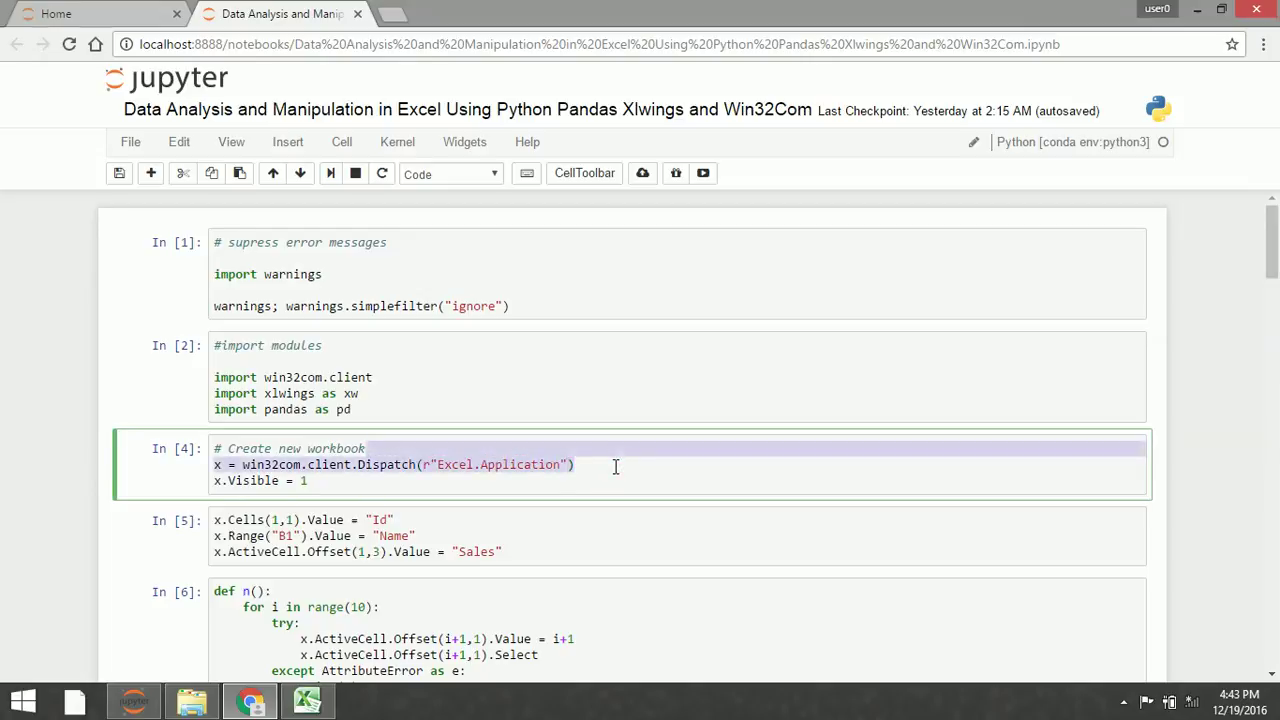
key(shift+Right)
key(ctrl+c)
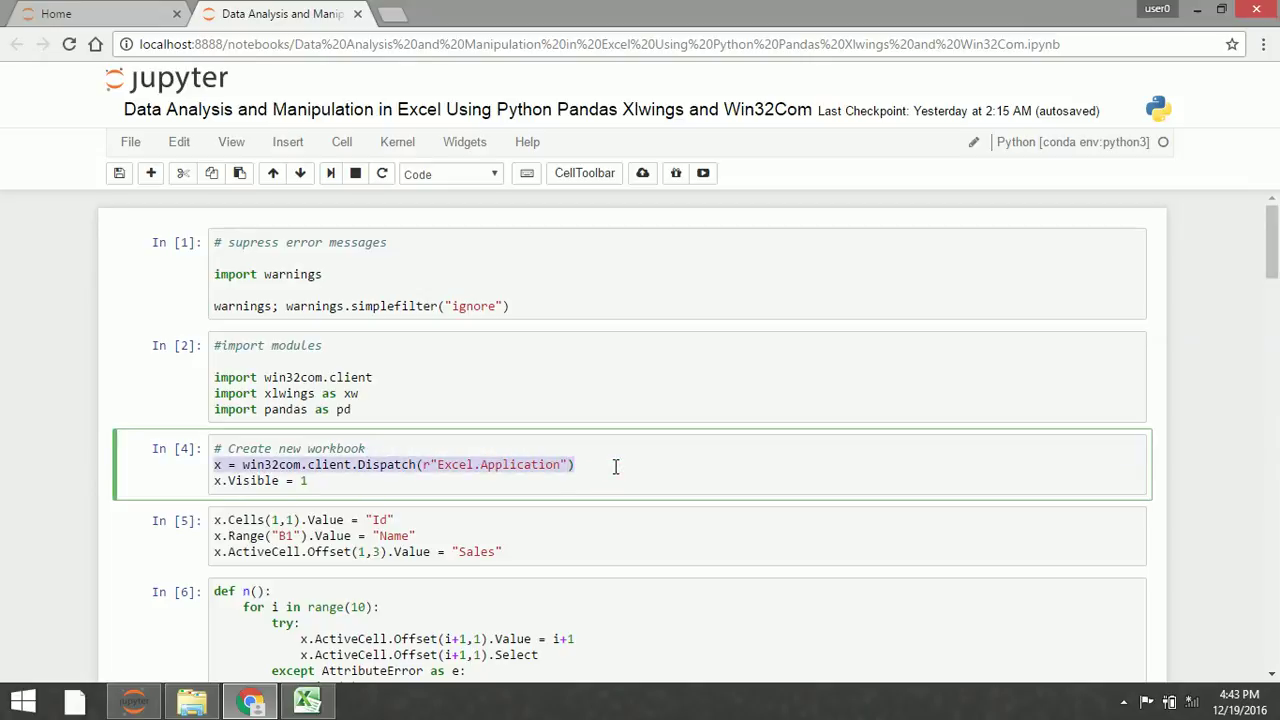
Step: Paste the Dispatch line as a '#' comment into the empty cell below In [75]
scroll(615, 467, down, 2)
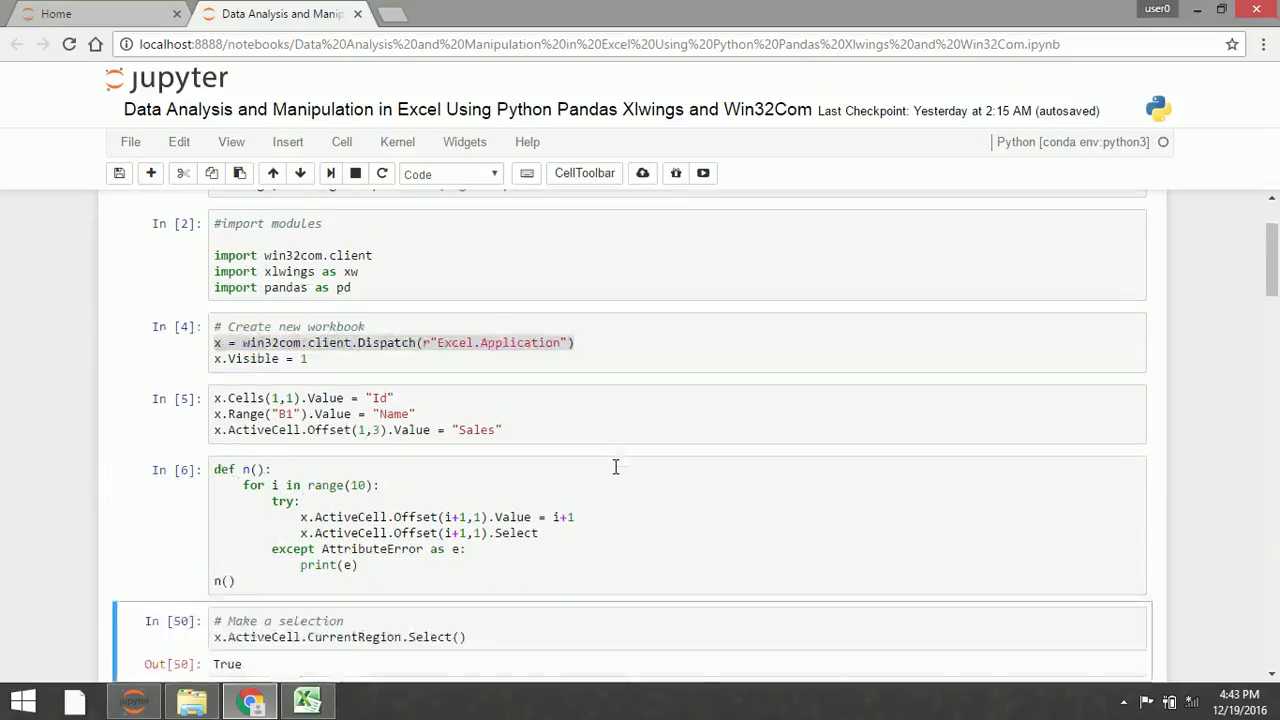
scroll(615, 467, down, 2)
scroll(615, 470, down, 2)
key(Down)
key(Up)
key(Up)
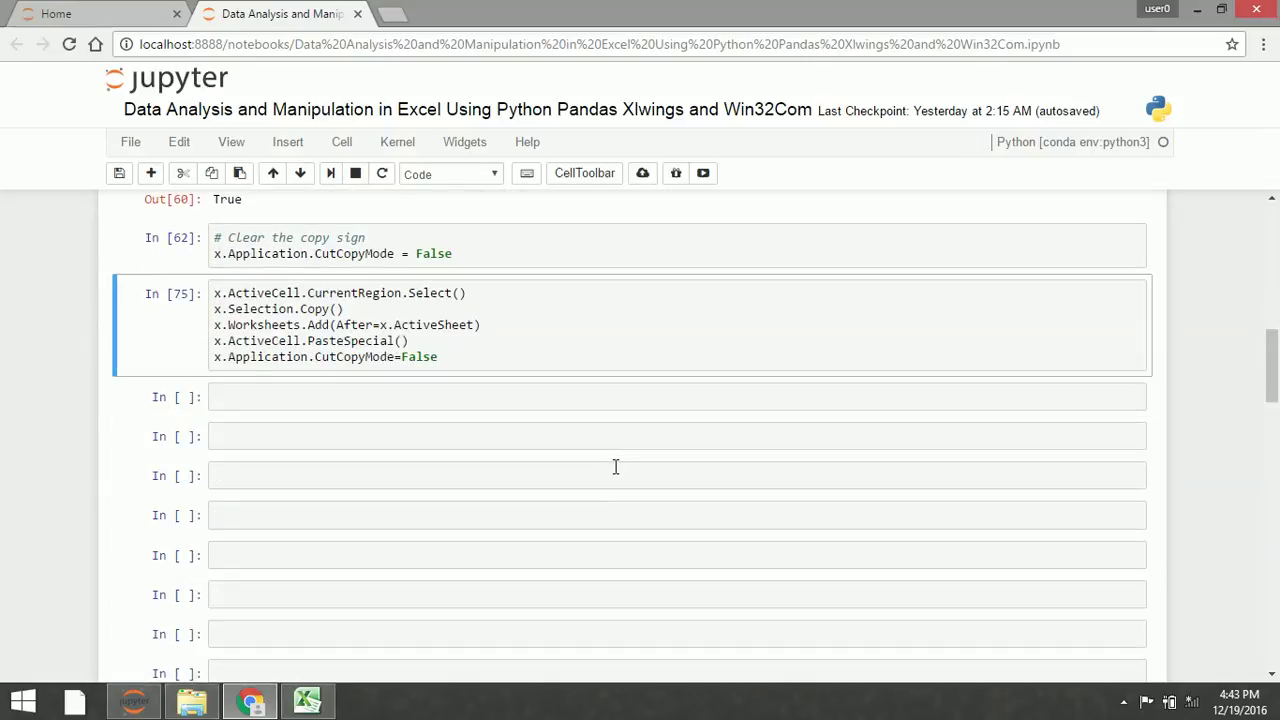
key(Down)
key(Return)
text(#)
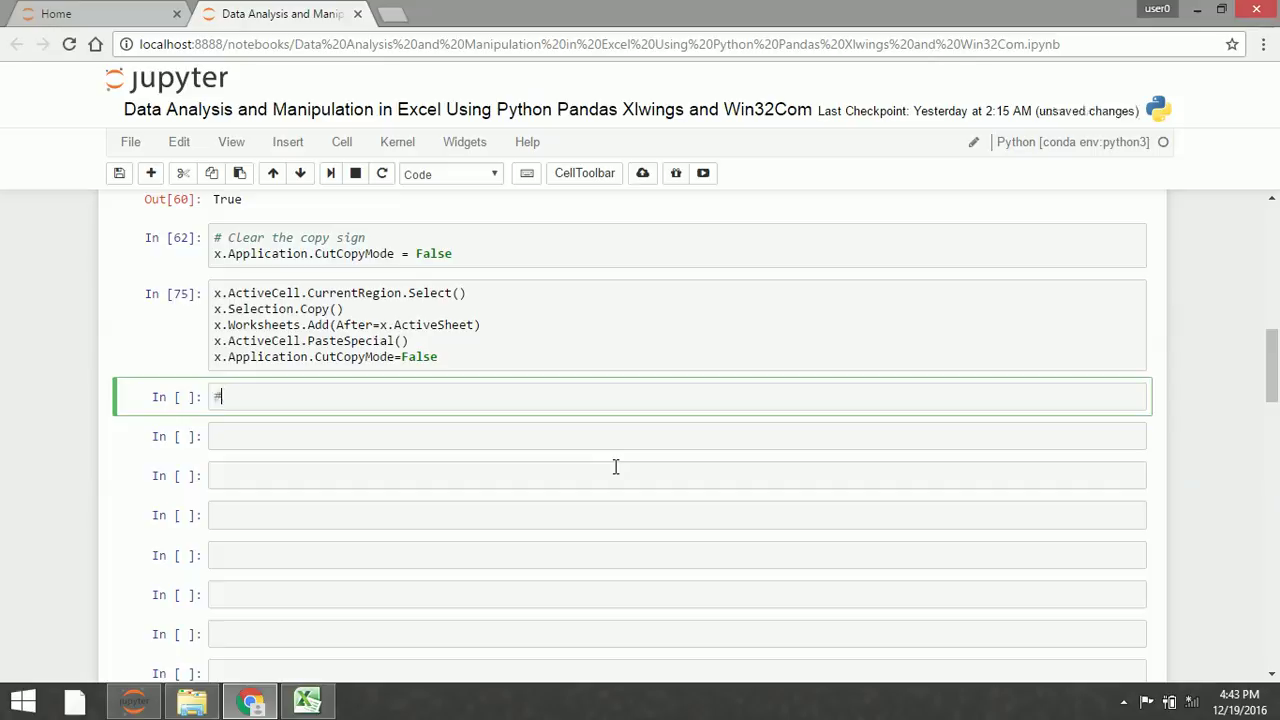
key(ctrl+v)
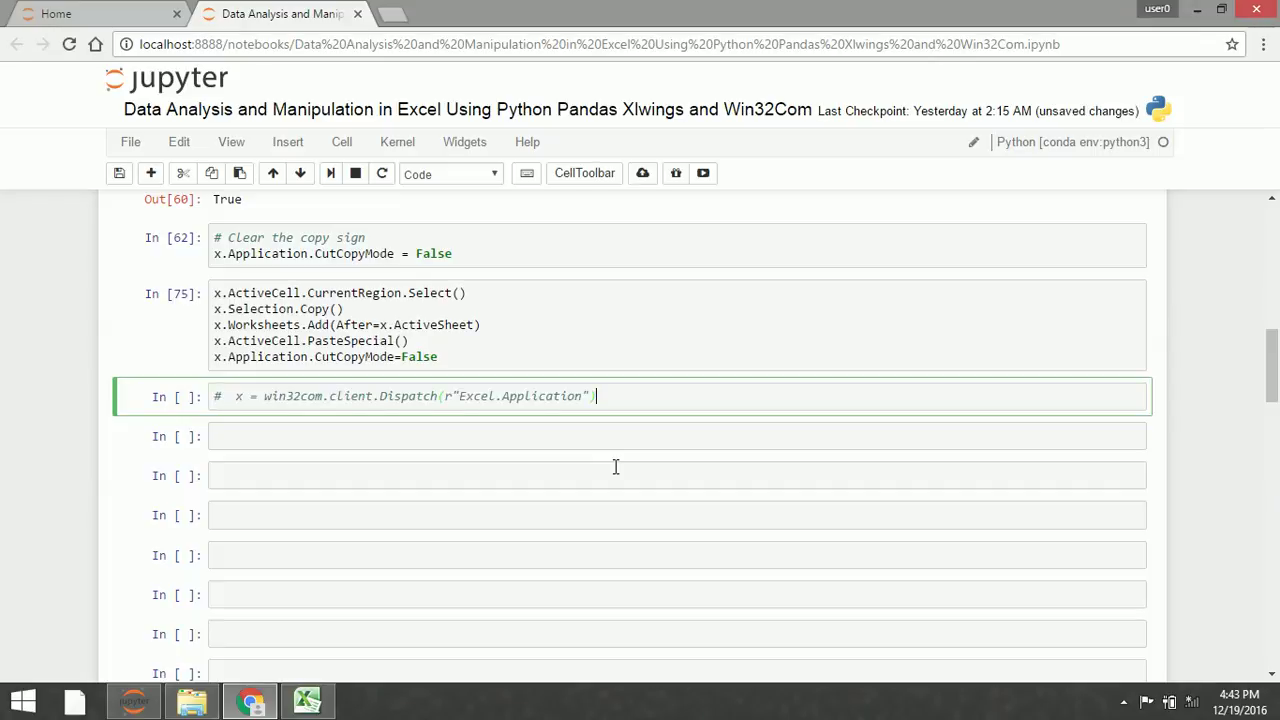
key(Return)
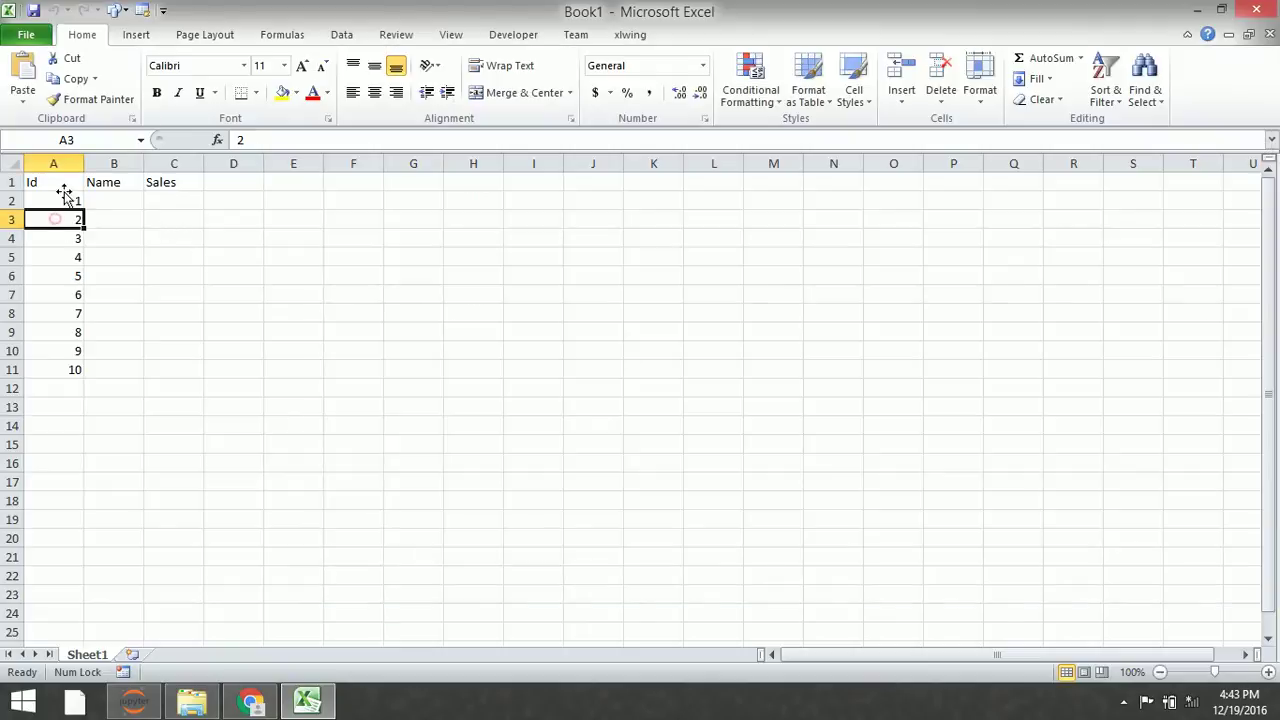
Step: Select A1 in Excel and add x.ActiveCell.End().Select() to the new cell
click(60, 184)
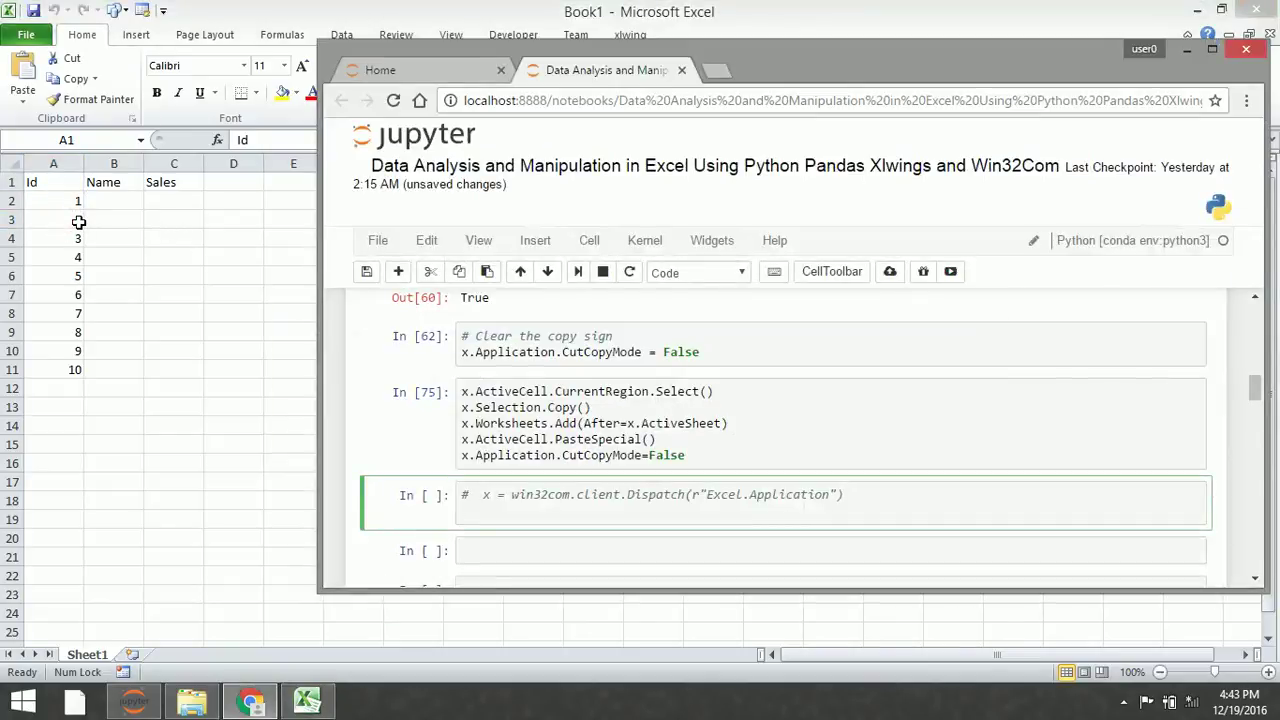
key(Return)
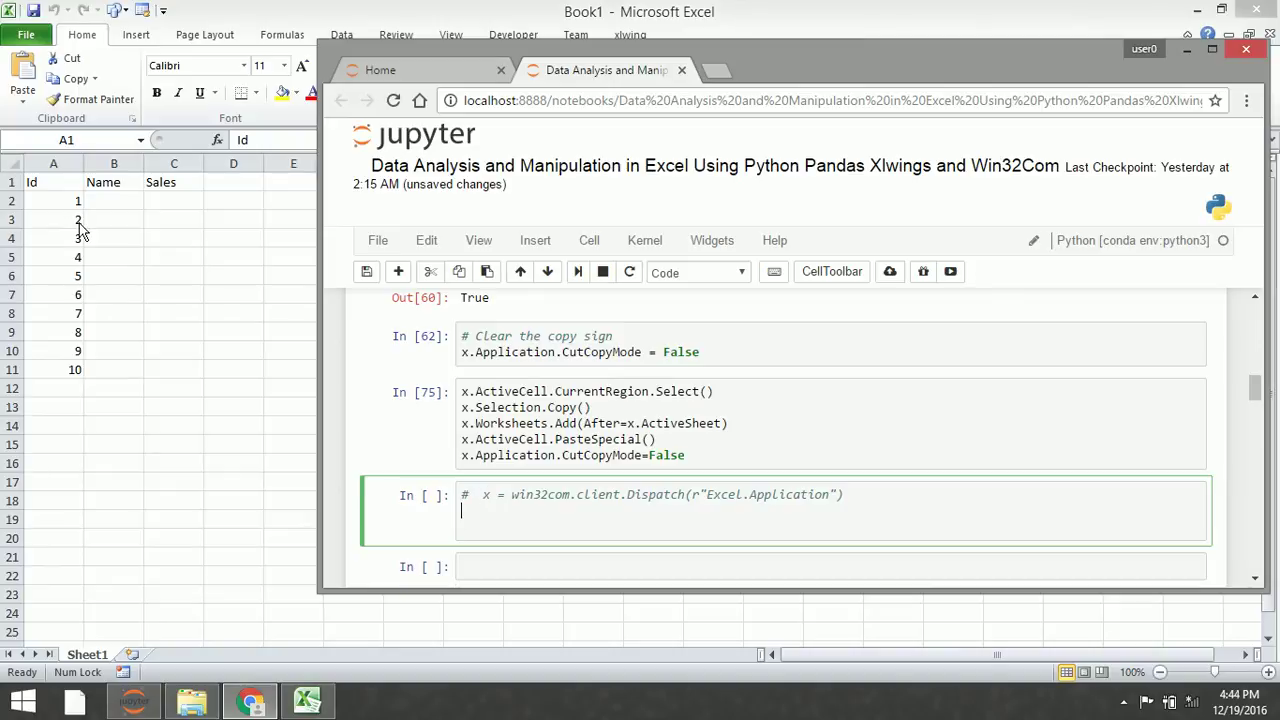
key(Return)
text(x.)
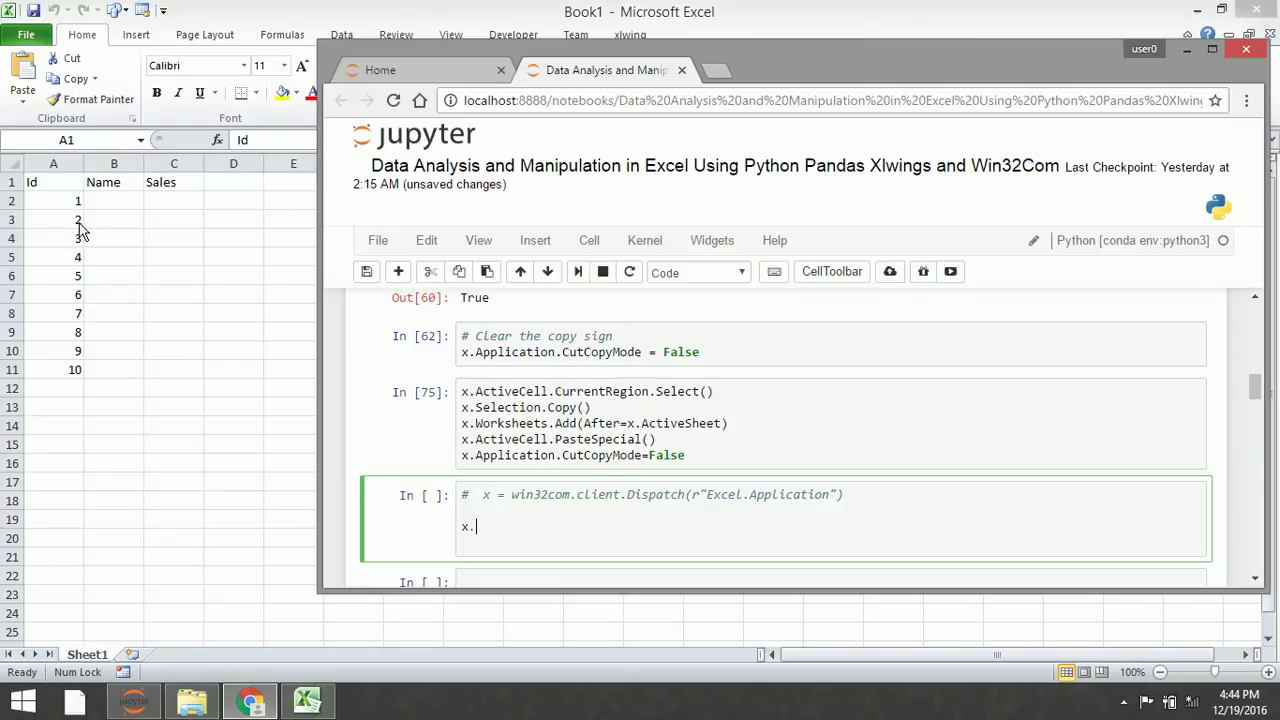
text(Active)
text(C)
text(ell.)
text(End()
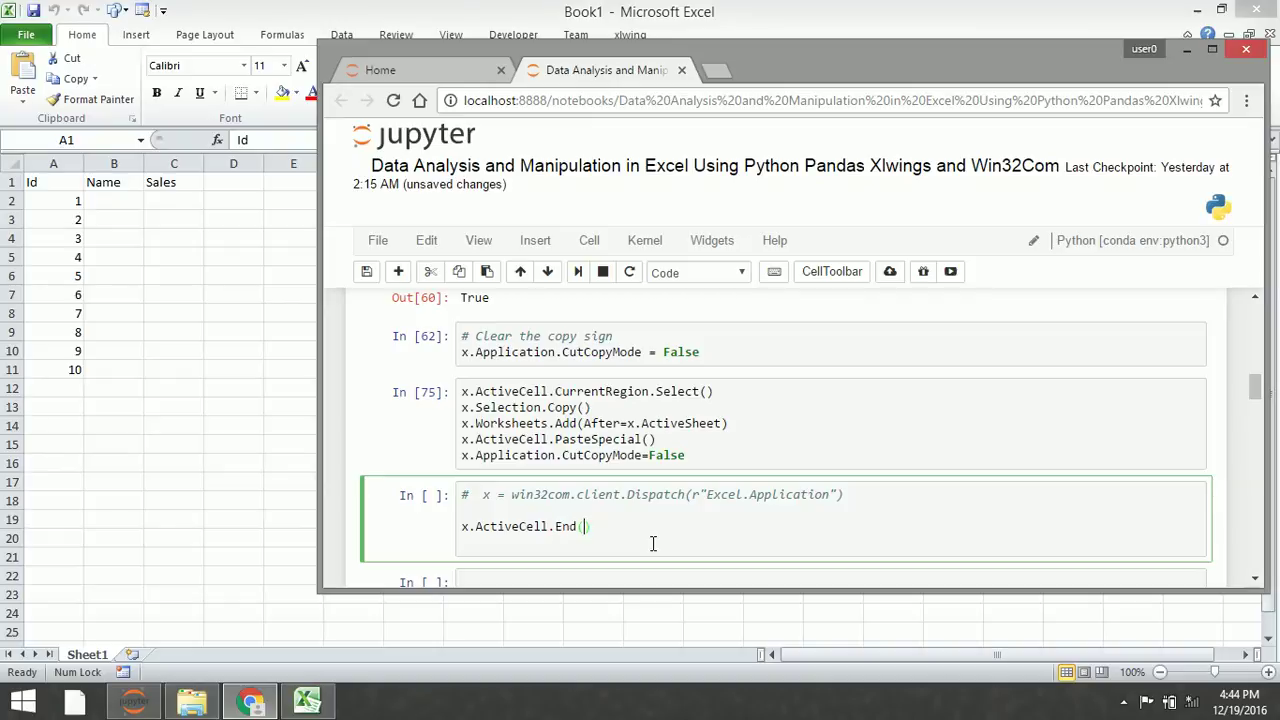
text().)
text(Se)
text(k)
key(BackSpace)
text(lect)
Step: Insert blank lines above the End().Select() line
key(Left)
key(Left)
key(Left)
key(Left)
key(Left)
key(Left)
key(Left)
key(Left)
key(Up)
key(Return)
key(Return)
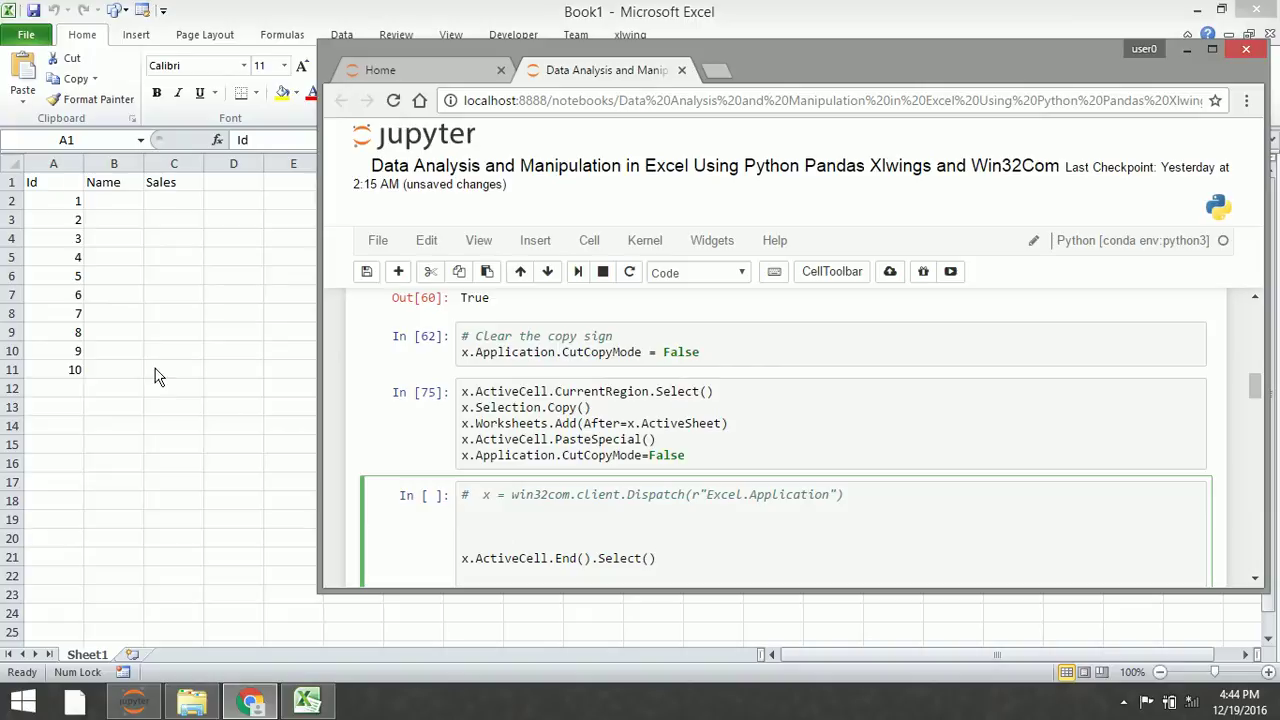
click(36, 250)
Step: Define xlleft = 1 and xlright = 2 on lines above the End line
key(alt+Tab)
key(Return)
text(xl)
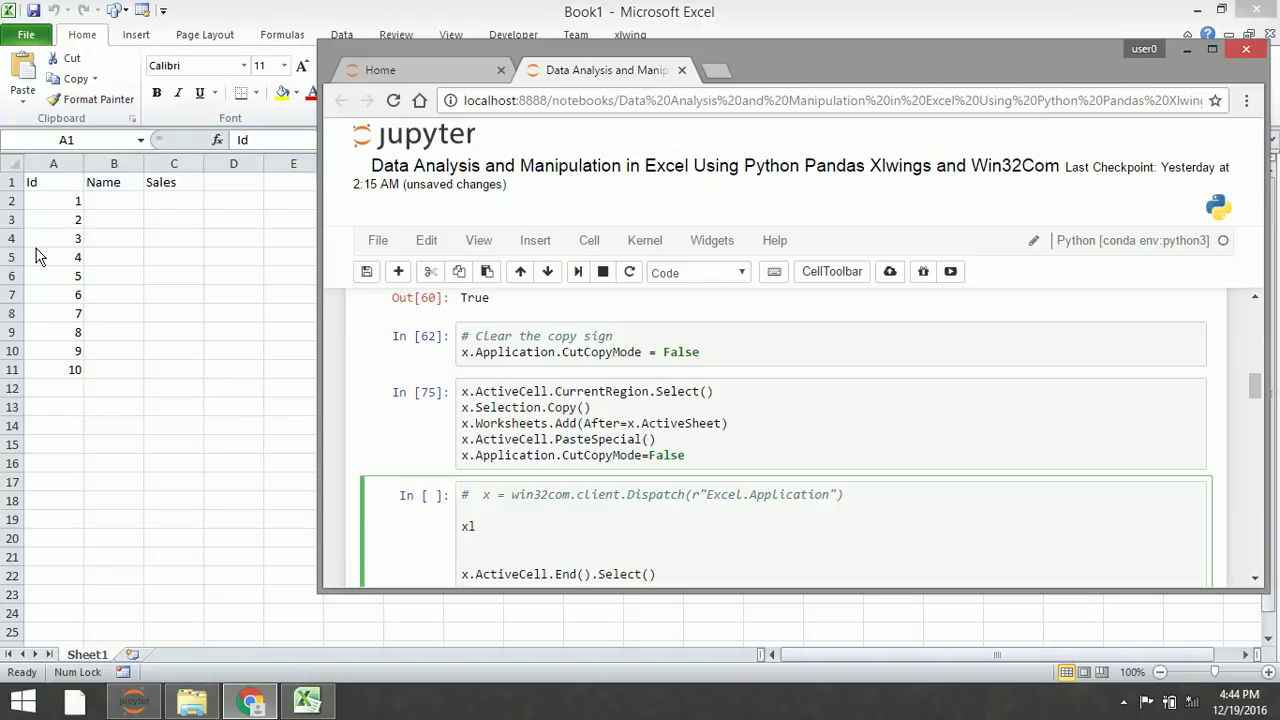
text(win)
text(g)
key(BackSpace)
key(BackSpace)
key(BackSpace)
key(BackSpace)
text(left =1)
key(Return)
text(xl)
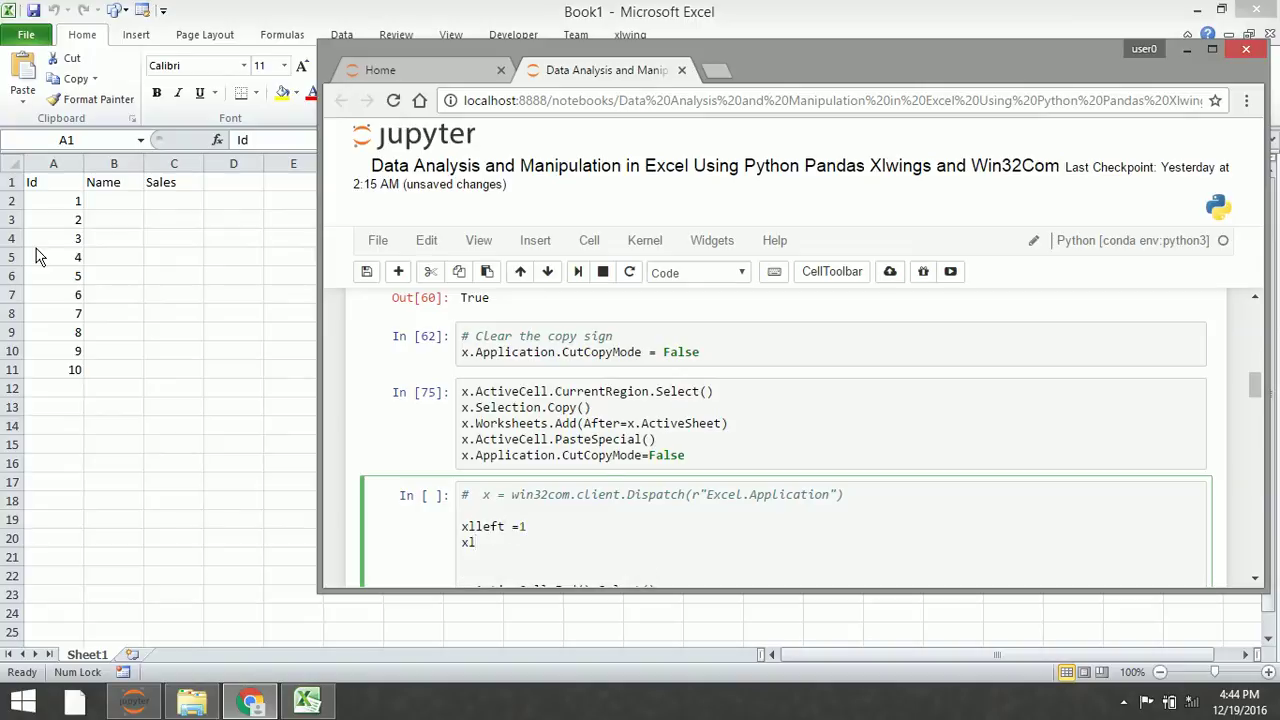
double_click(975, 58)
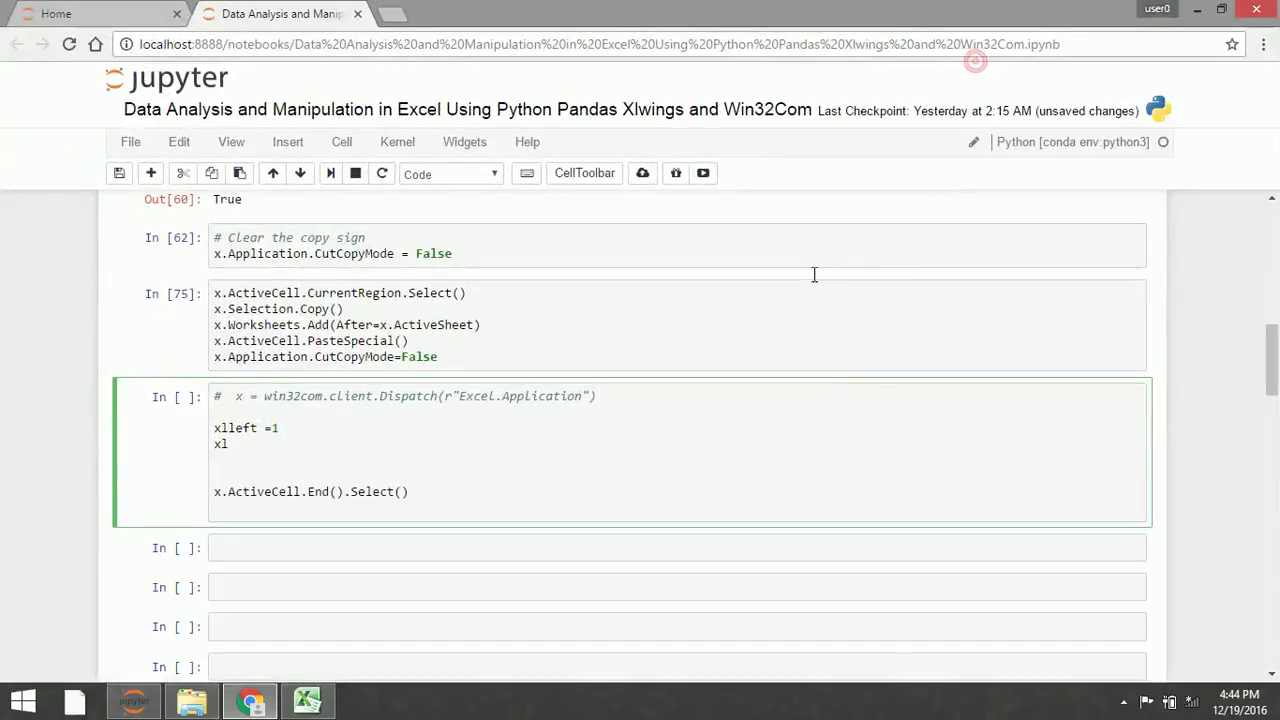
text(right)
text(=2)
key(Return)
Step: Add the xlup = 3 and xldown = 4 constants below them
text(x)
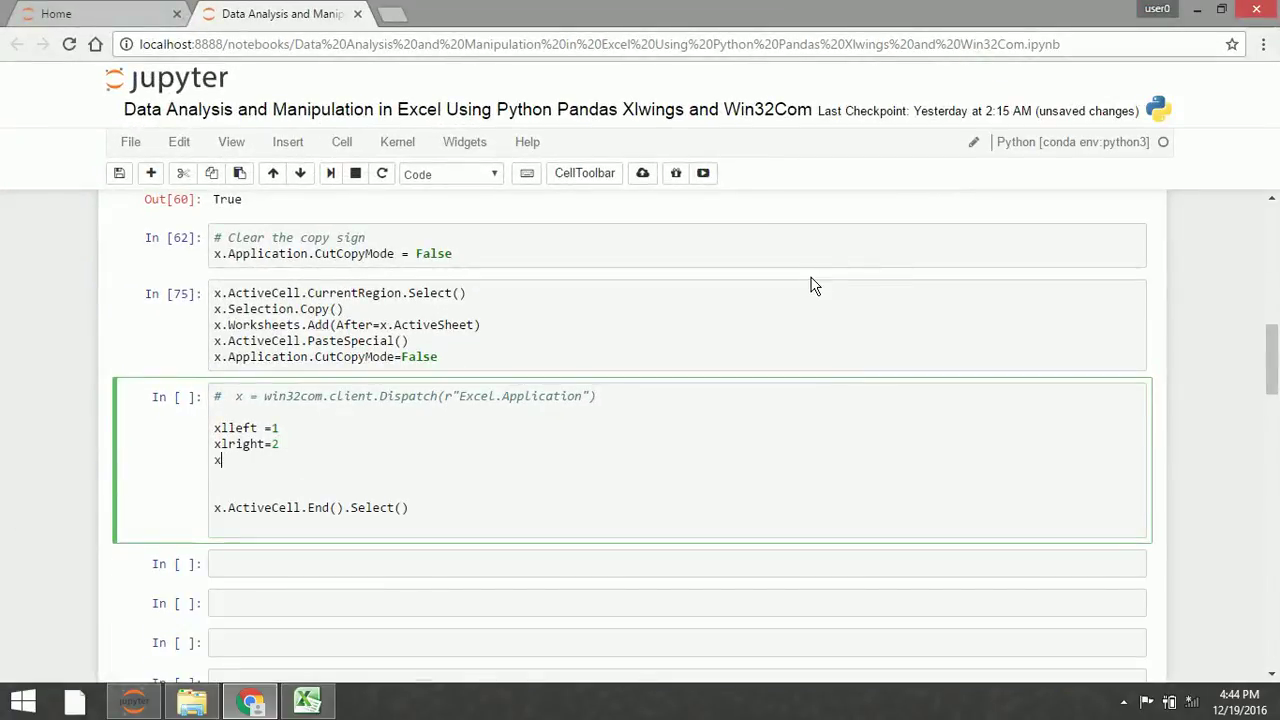
text(lup = )
text(3)
key(Return)
text(xldow)
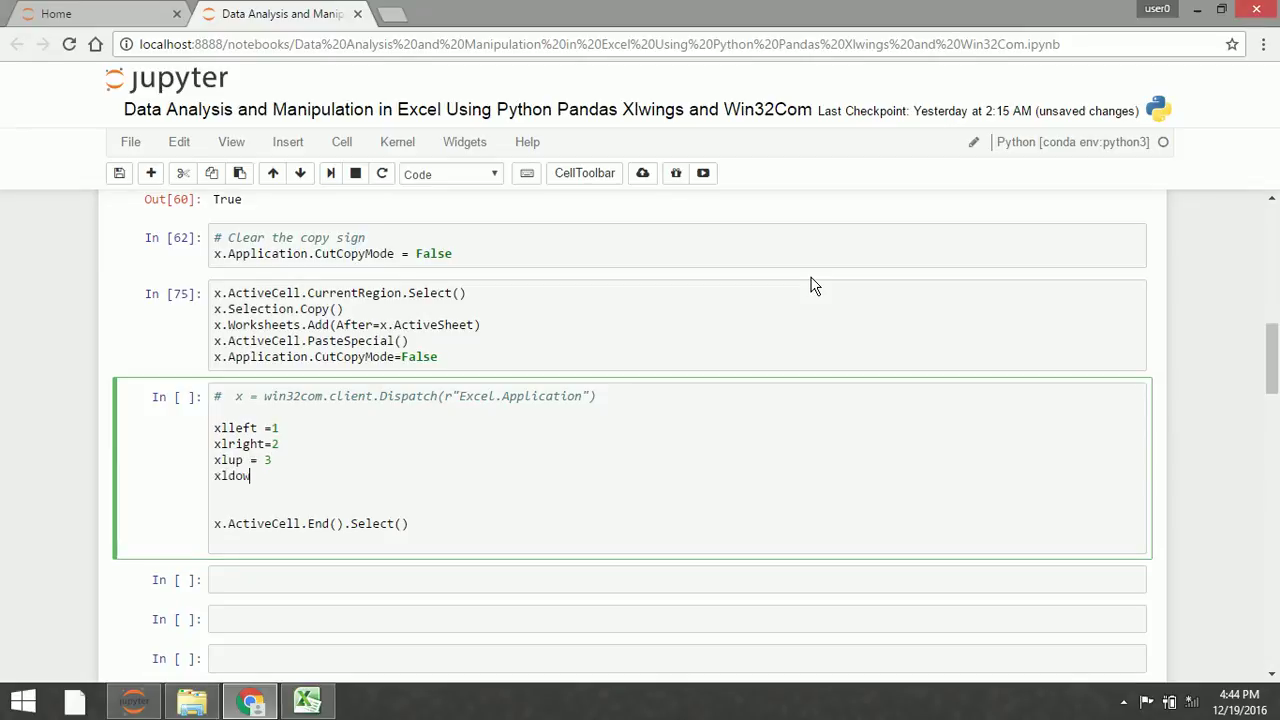
text(n)
key(BackSpace)
text(= 4)
double_click(783, 9)
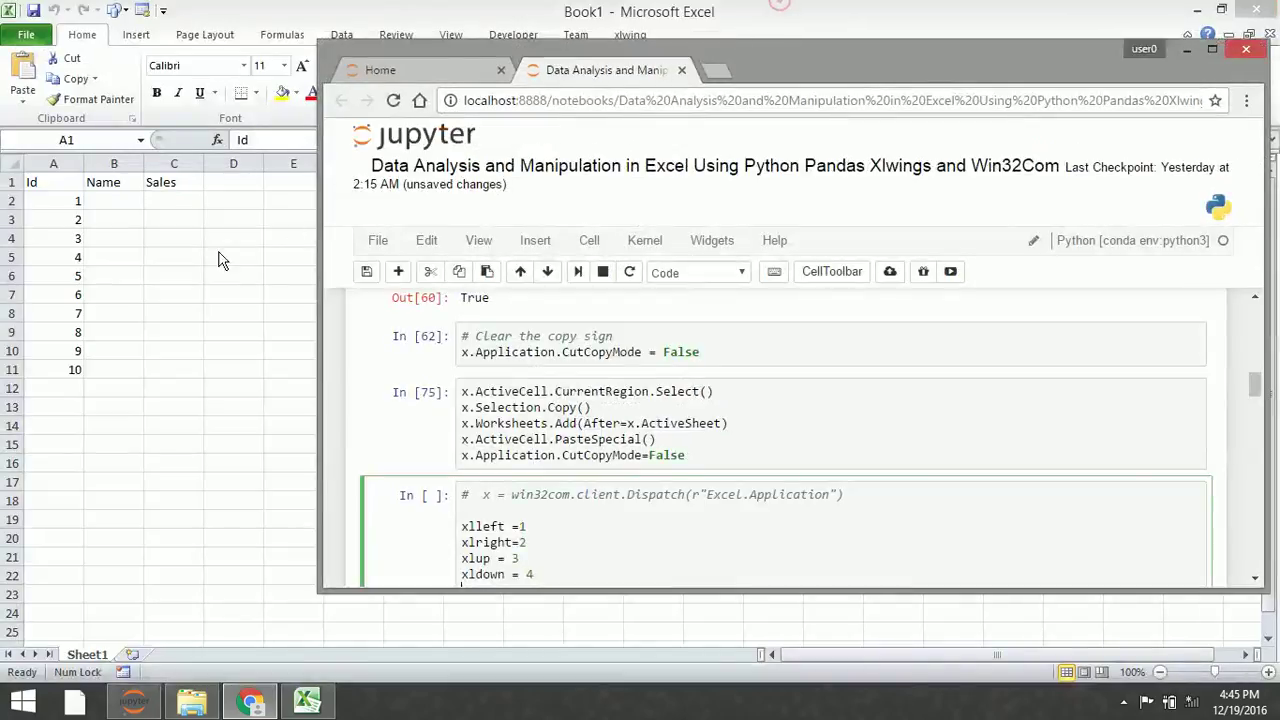
click(63, 190)
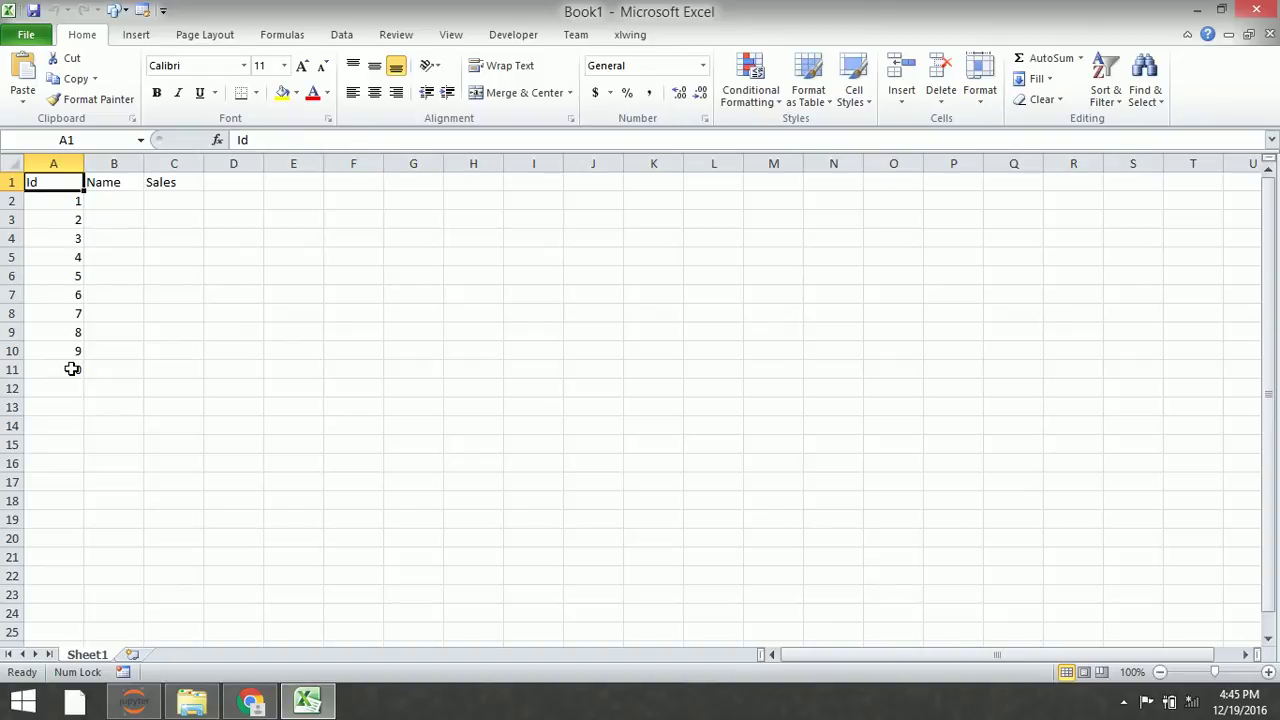
Step: Run End(xldown) and confirm Excel's active cell jumps to A11
key(alt+Tab)
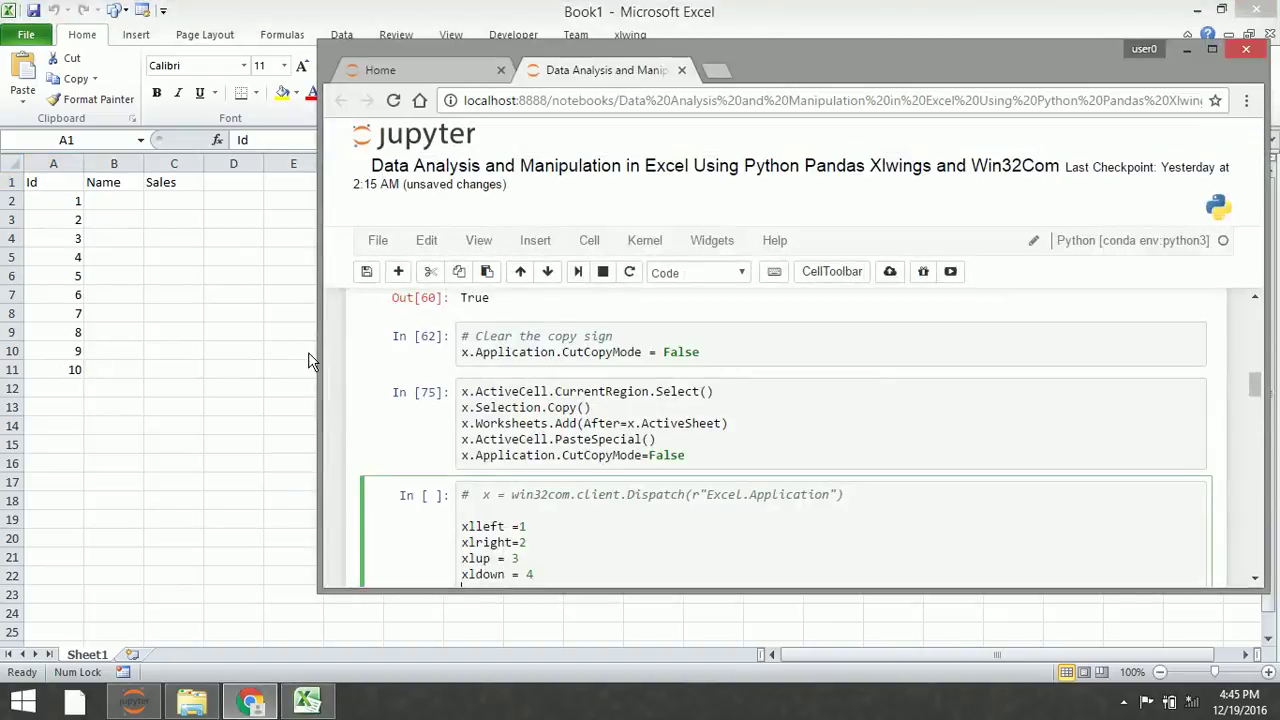
double_click(979, 61)
click(337, 523)
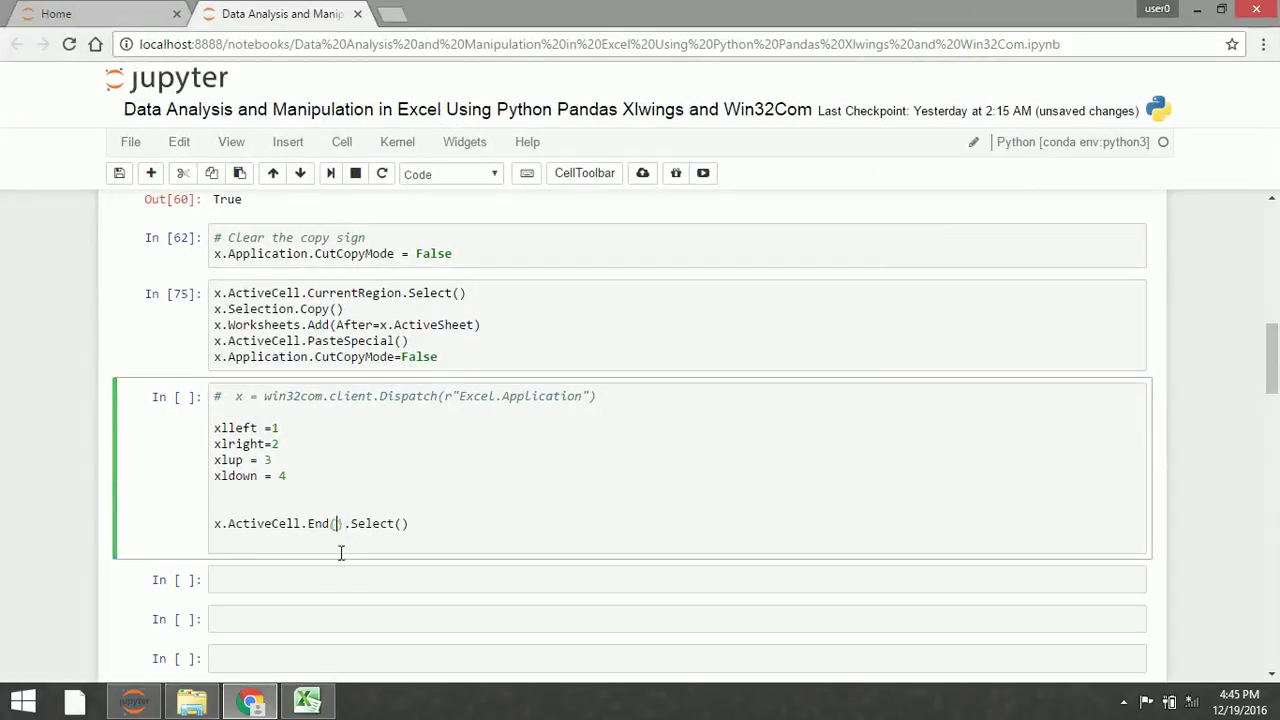
text(xldown)
double_click(705, 10)
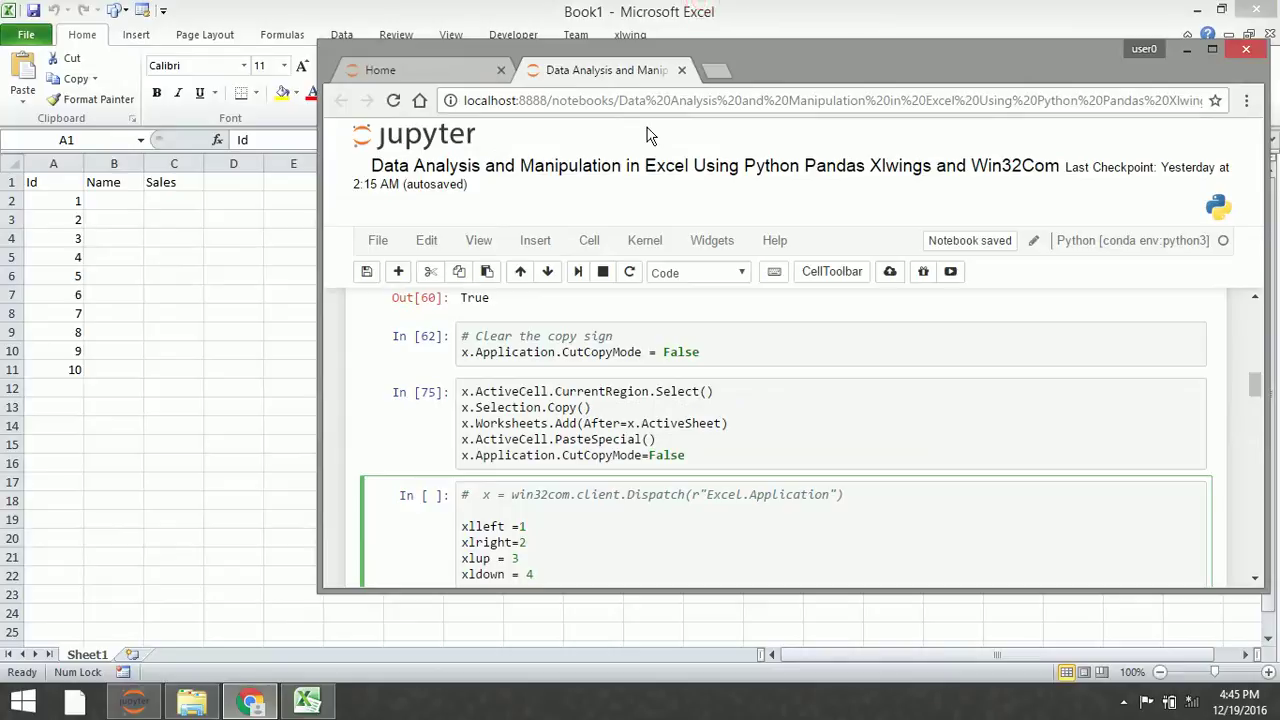
key(ctrl+Return)
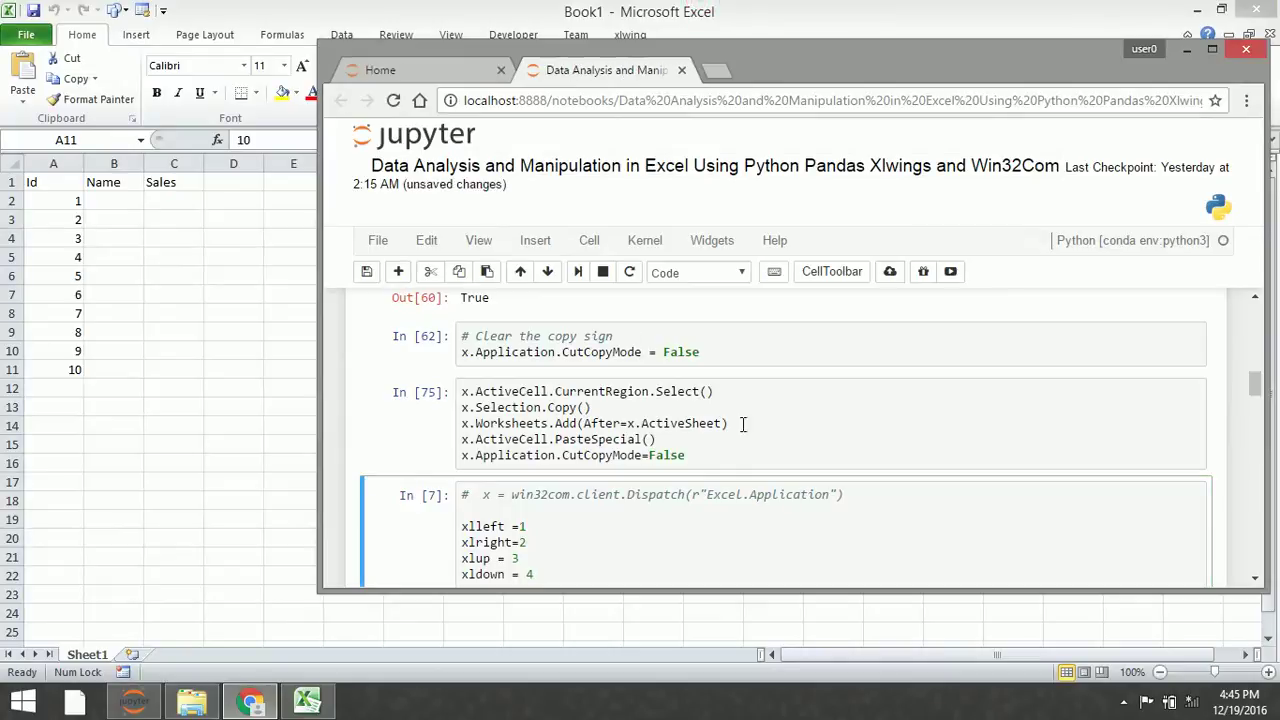
key(alt+Tab)
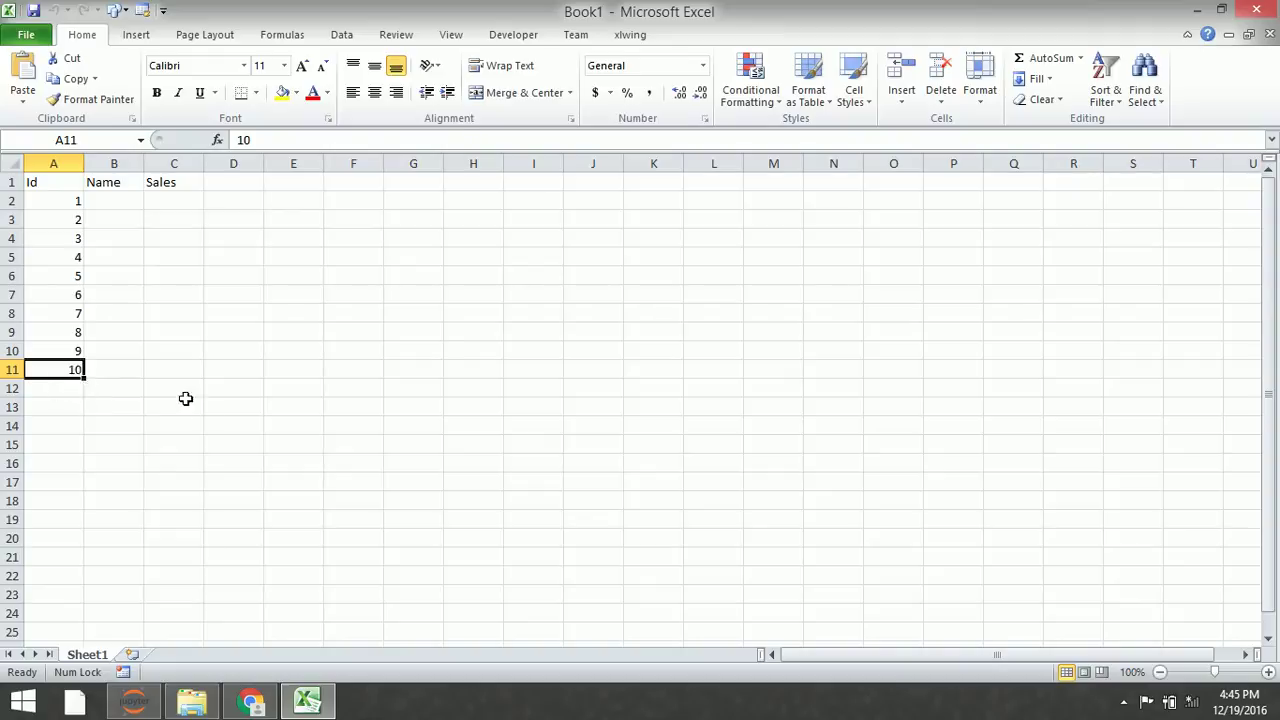
key(alt+Tab)
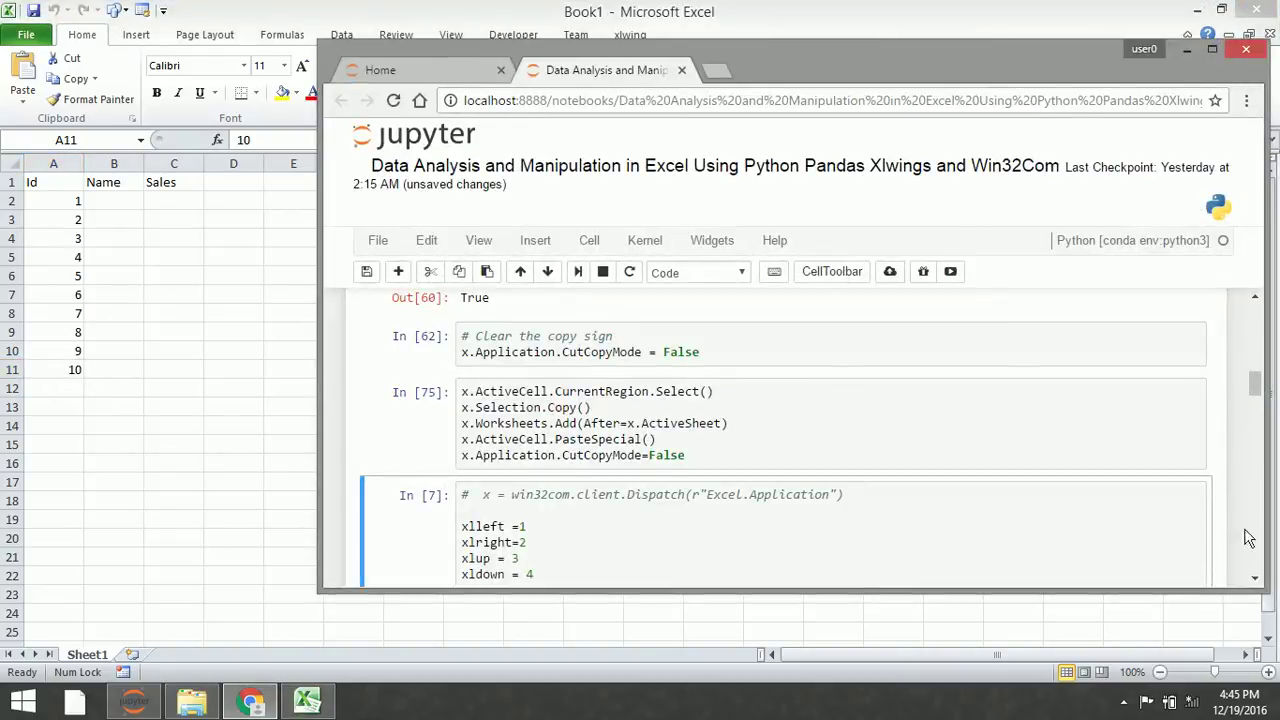
scroll(1257, 585, down, 2)
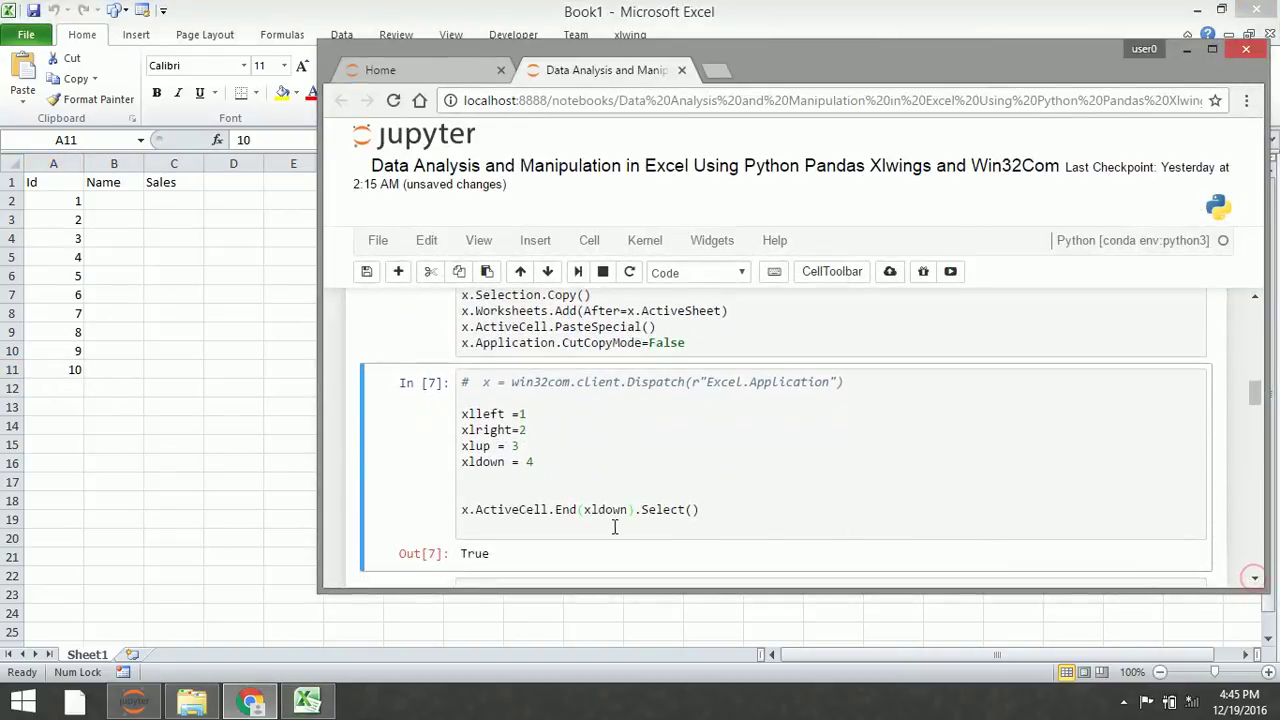
click(618, 512)
Step: Change the End direction to xlup, run it, and check the result in Excel
key(BackSpace)
key(BackSpace)
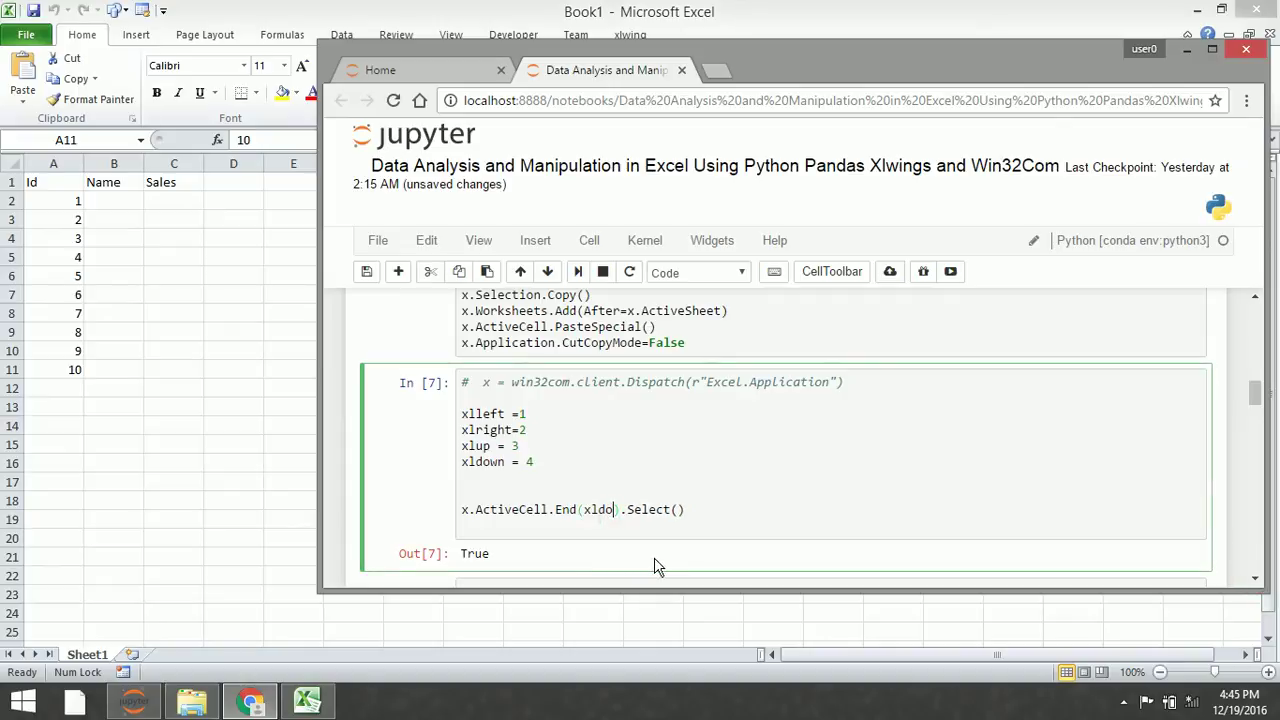
key(BackSpace)
key(BackSpace)
text(up)
key(ctrl+Return)
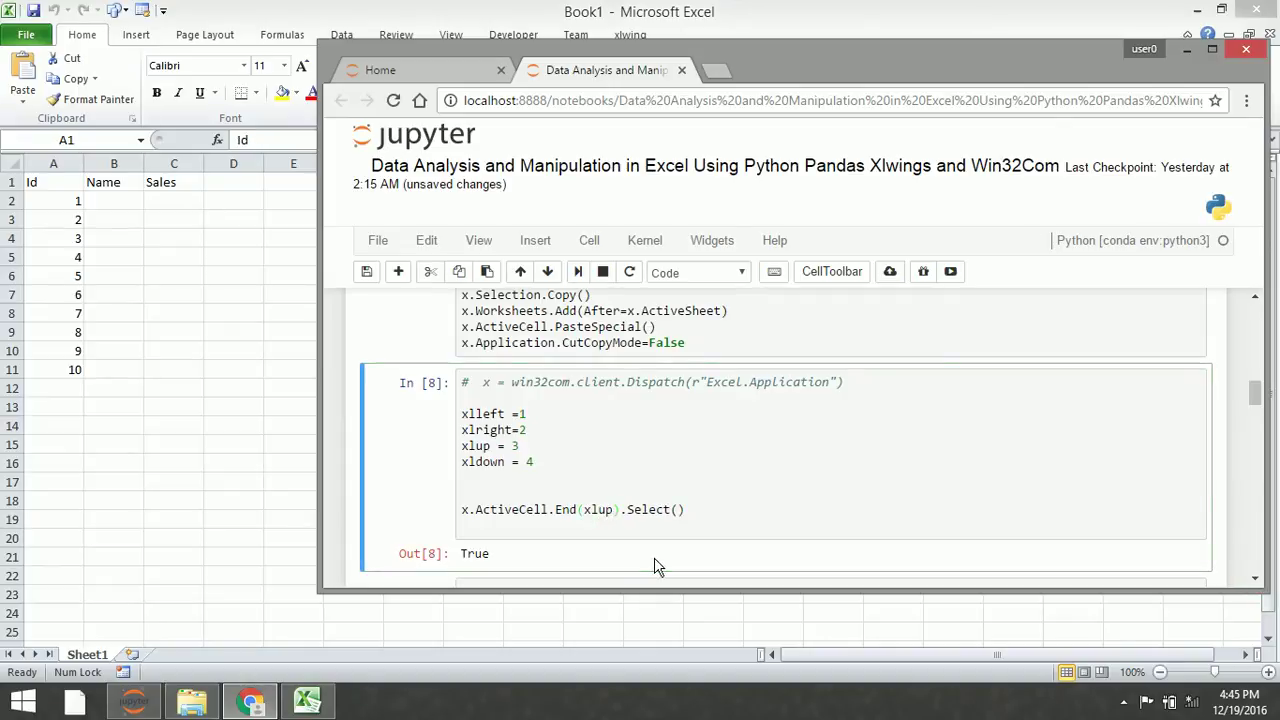
key(alt+Tab)
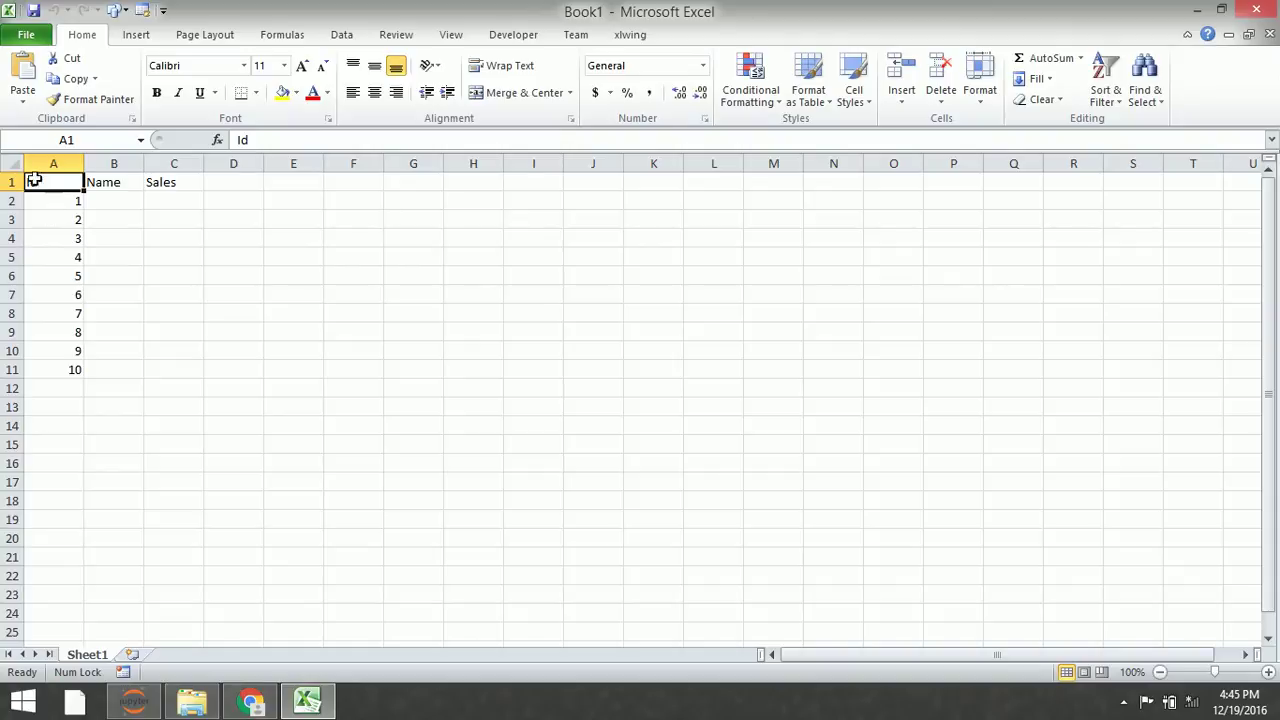
key(alt+Tab)
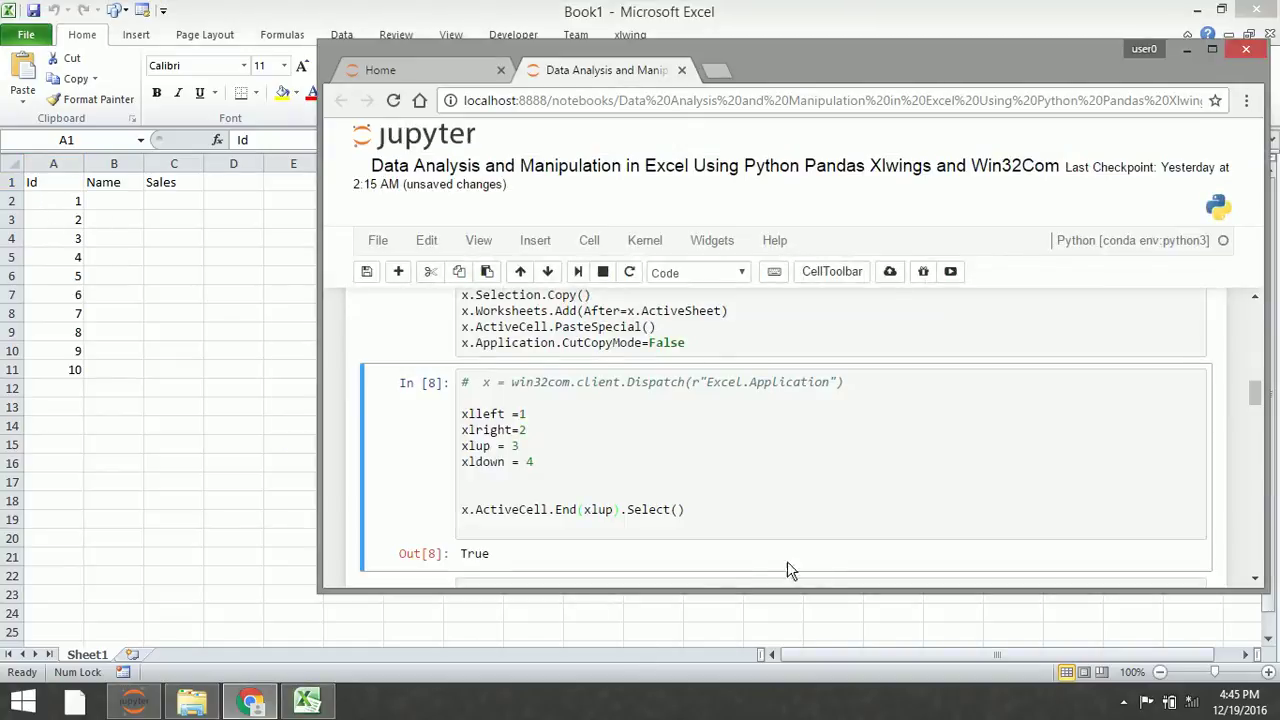
Step: Try End(2) then End(1), moving Excel's selection to C1 and back to A1
click(655, 511)
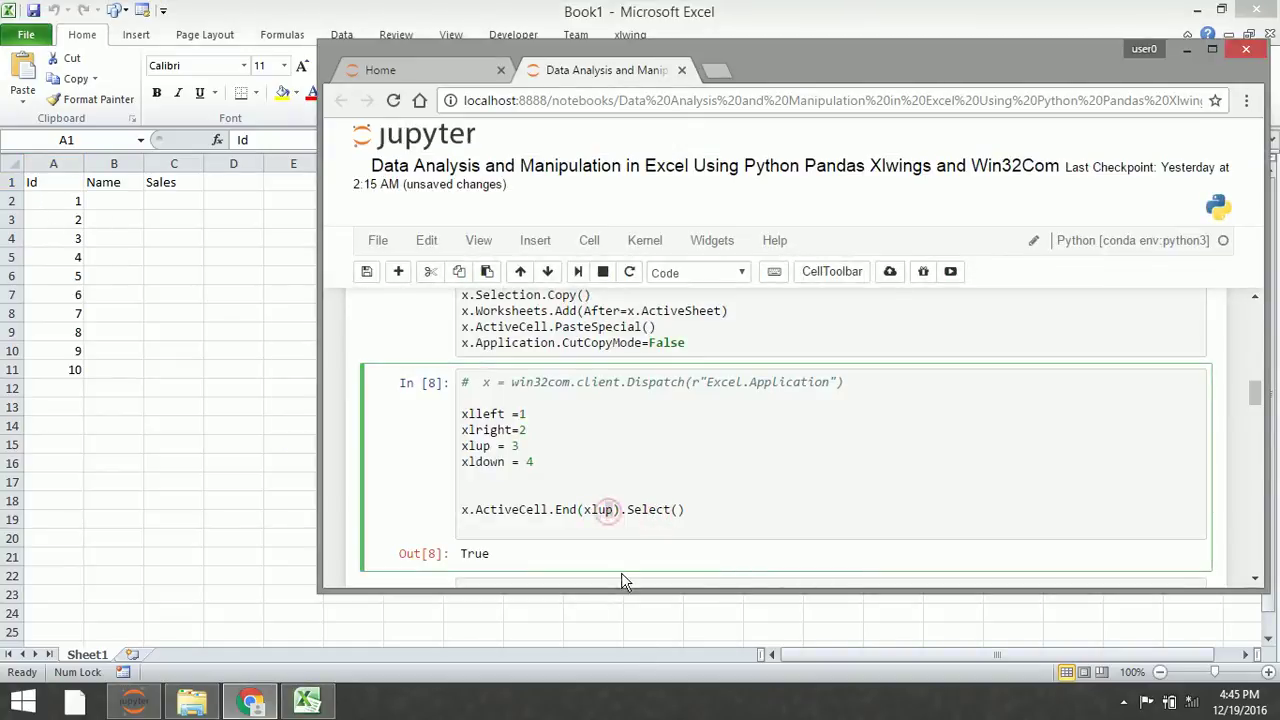
key(BackSpace)
key(BackSpace)
key(BackSpace)
key(BackSpace)
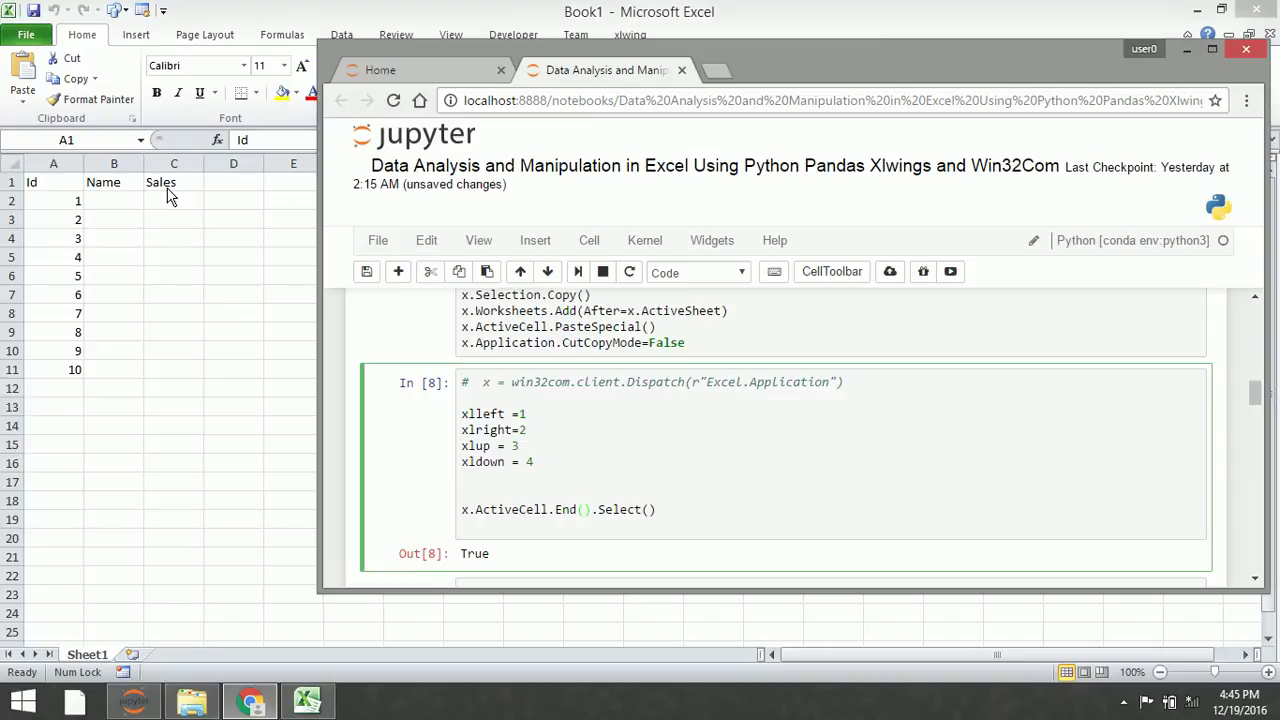
text(2)
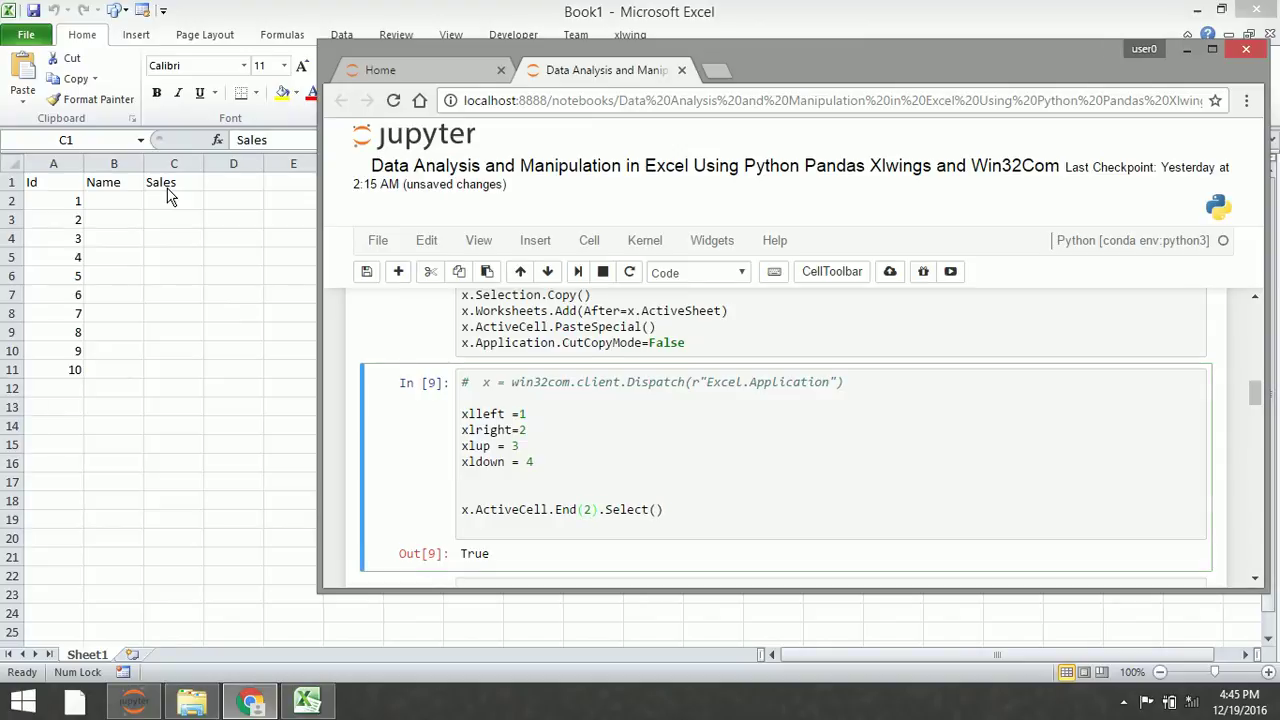
click(170, 194)
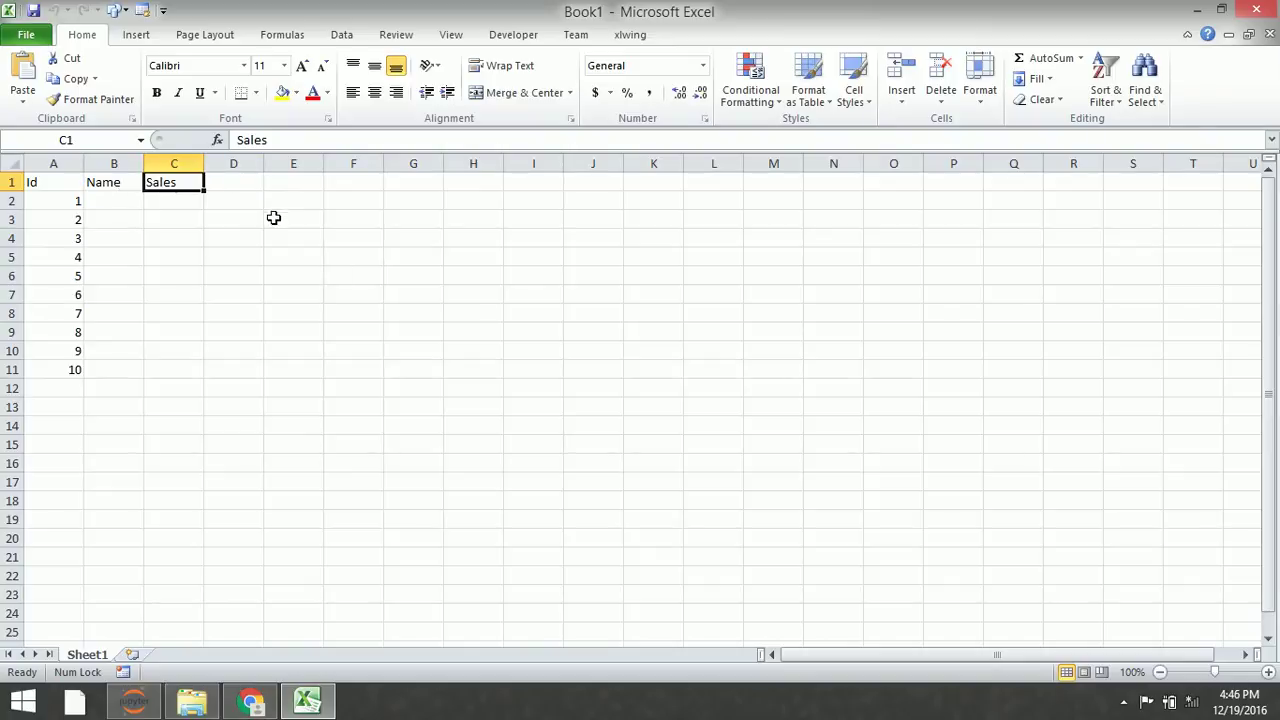
key(alt+Tab)
key(BackSpace)
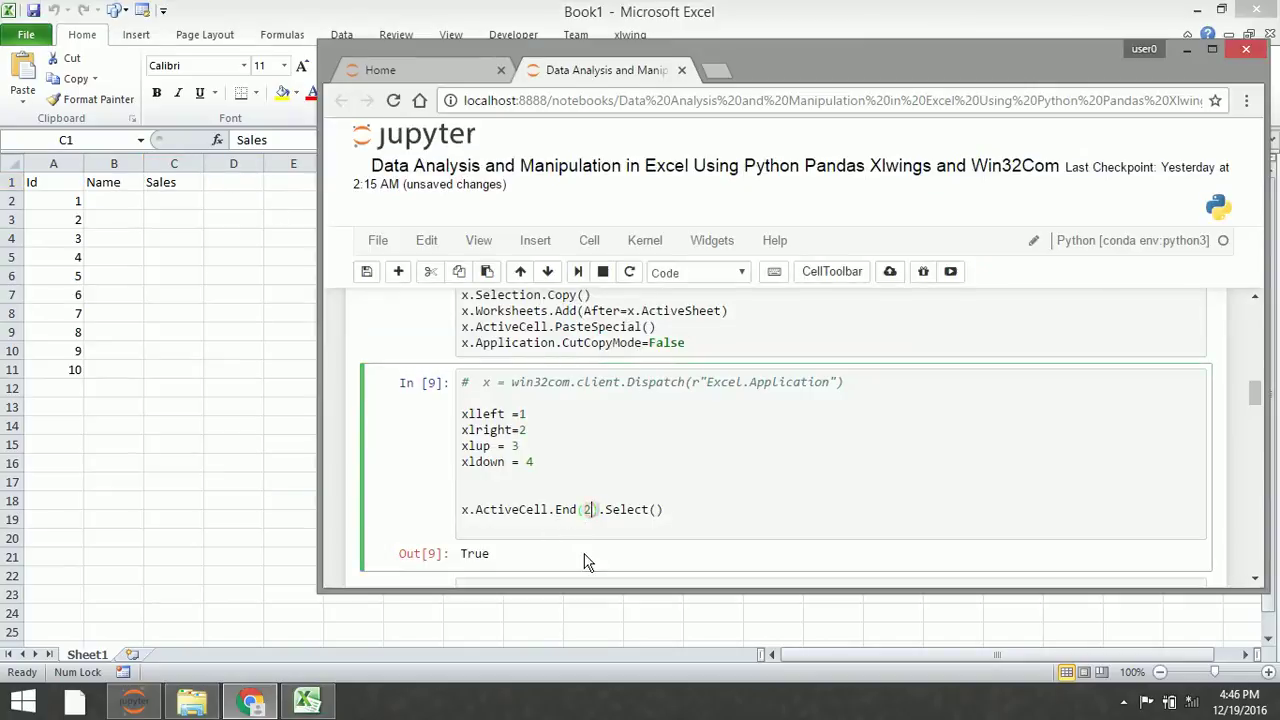
text(1)
key(ctrl+Return)
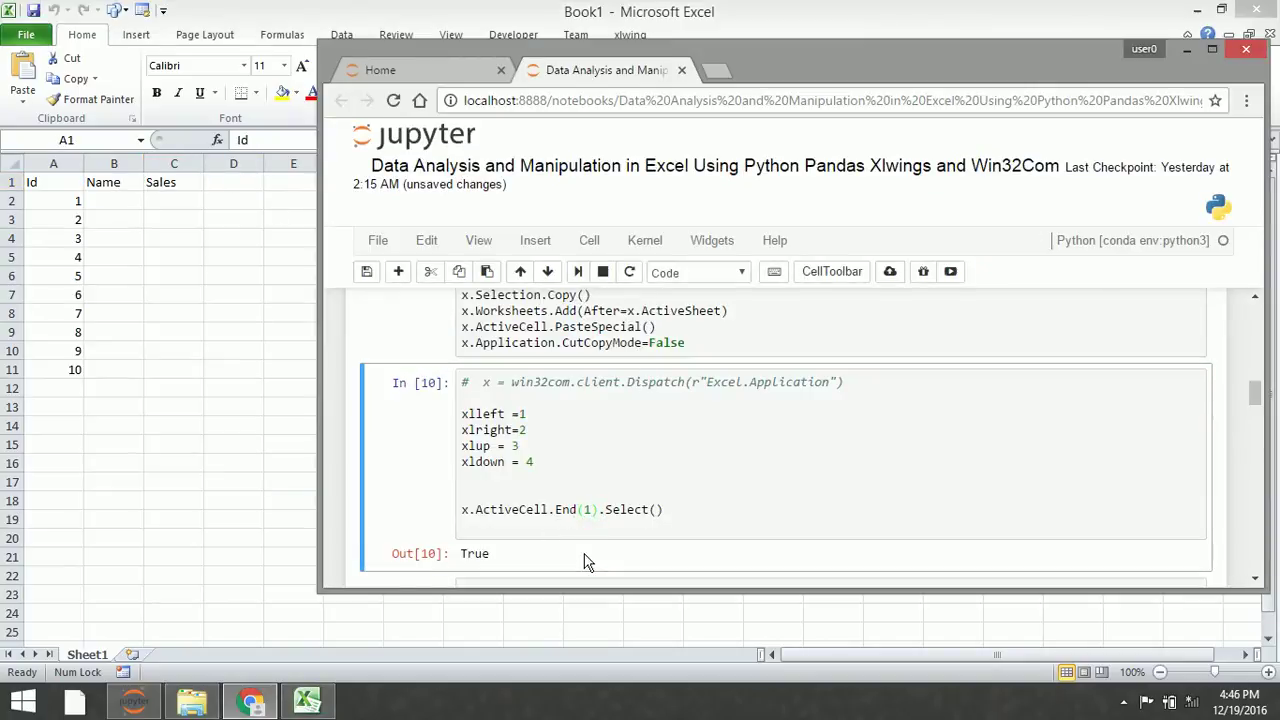
click(660, 493)
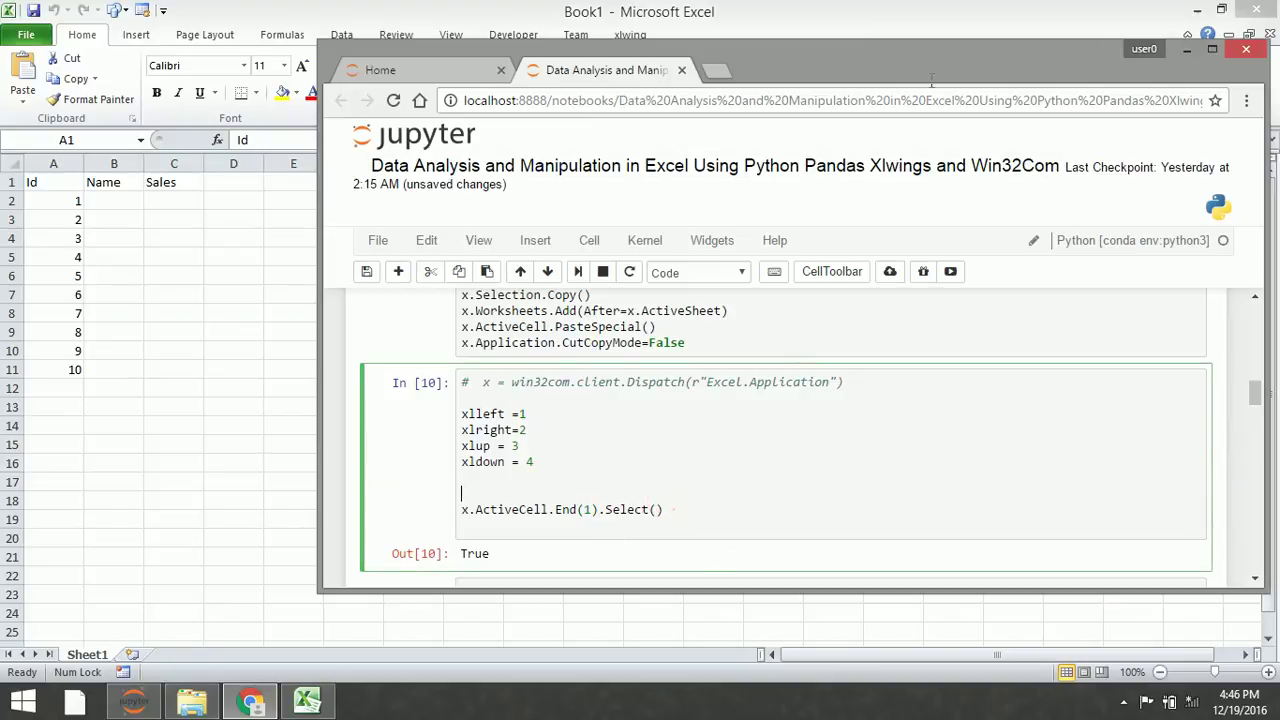
double_click(930, 78)
Step: Delete the End(1) line and leftover blank lines from the constants cell
drag(460, 413, 240, 422)
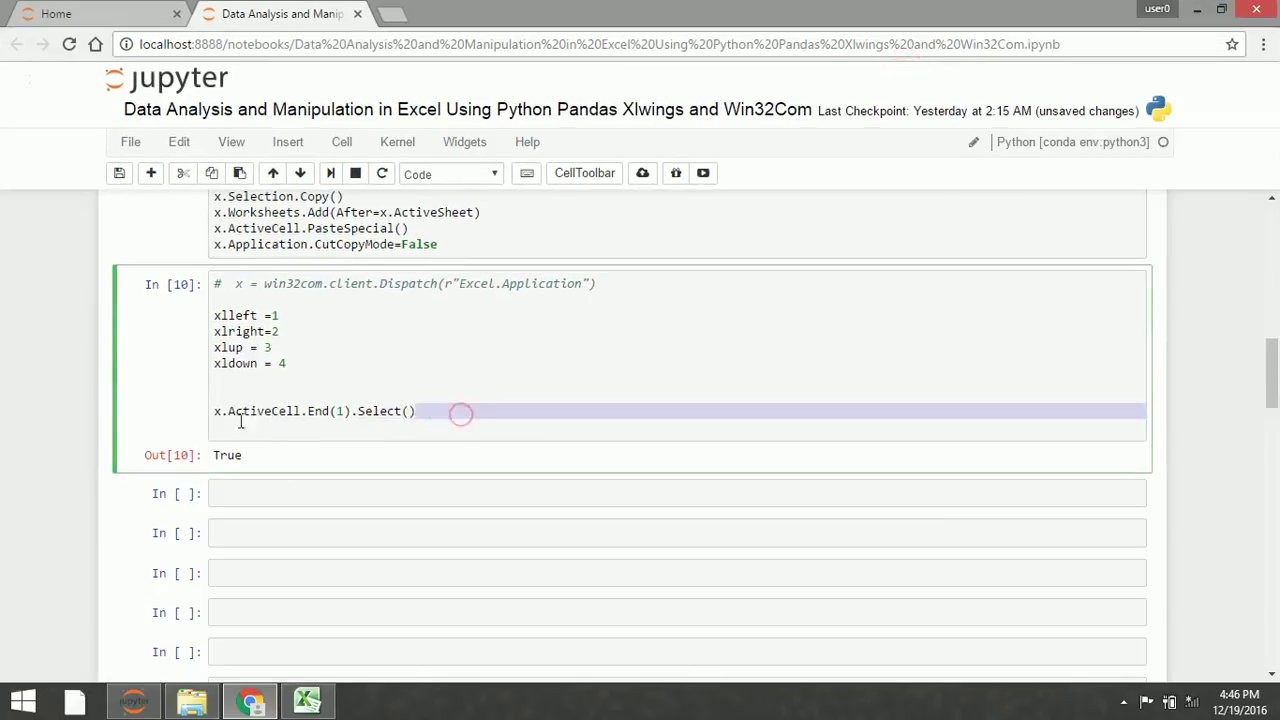
key(Delete)
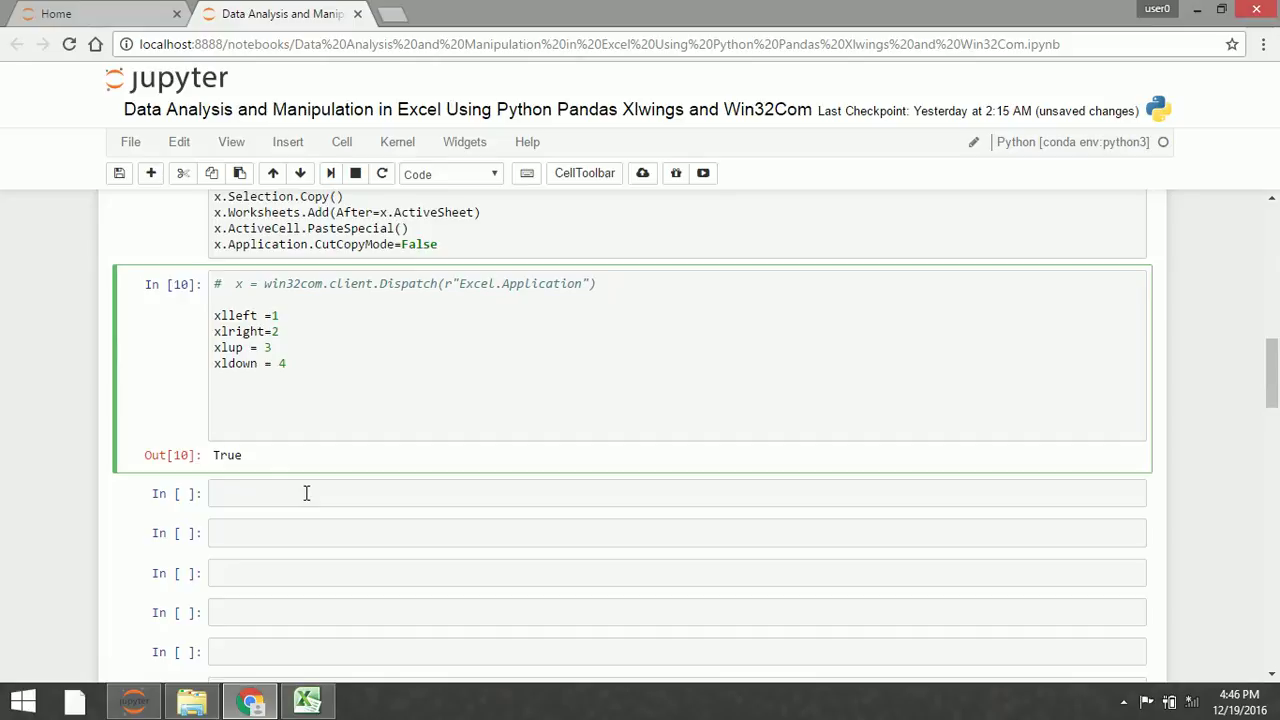
key(Delete)
key(BackSpace)
key(BackSpace)
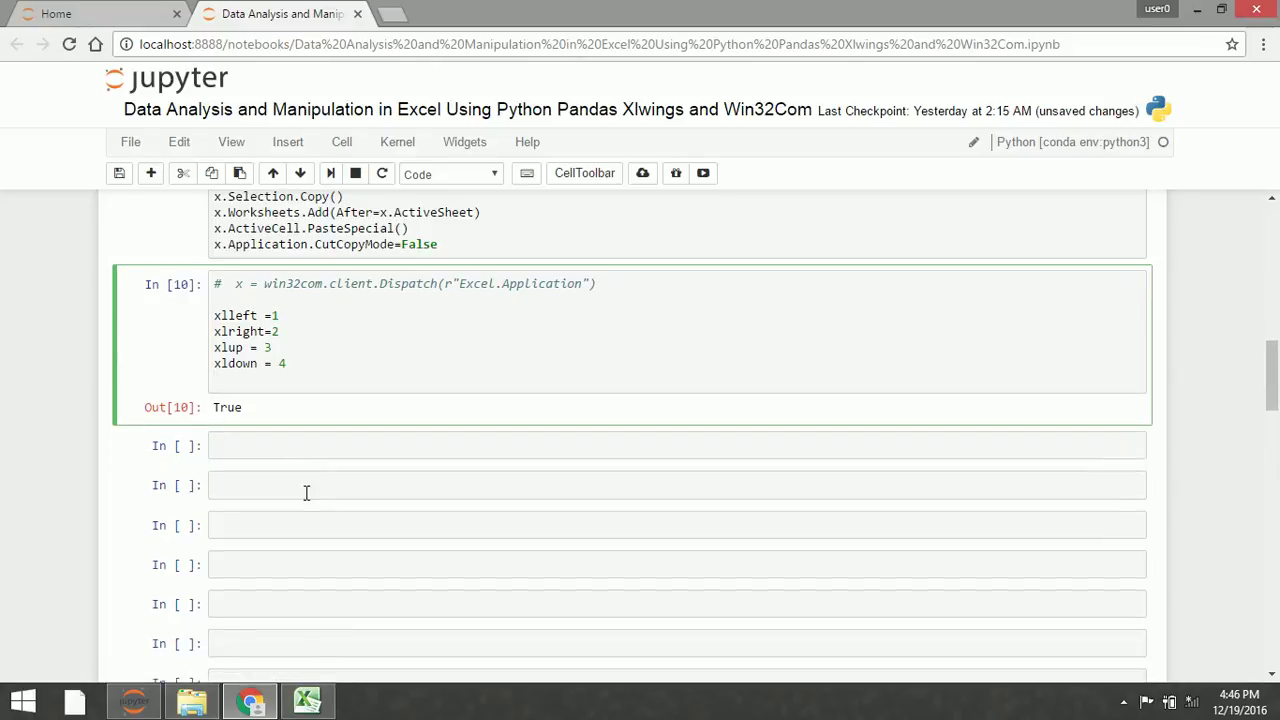
Step: Write '# xl Direction' and x.ActiveCell.End(1).Select() in the next empty cell
click(317, 444)
text(# )
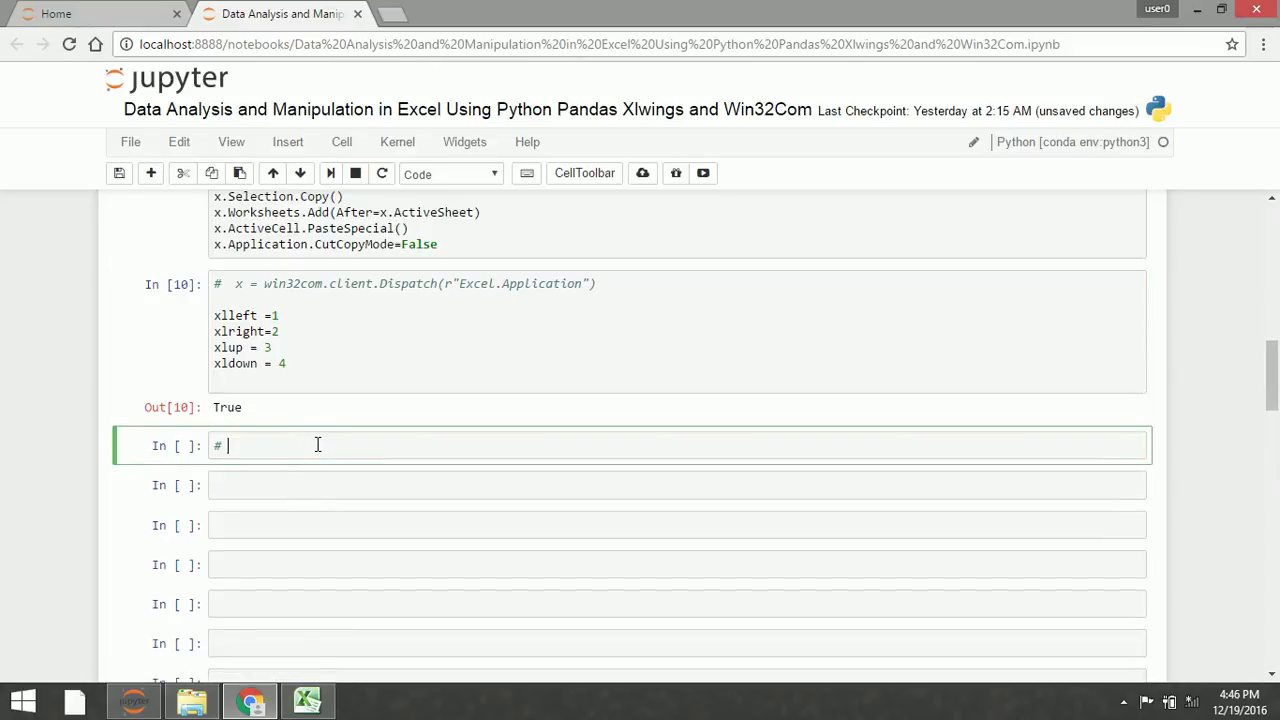
text(xl Direct)
text(ion)
key(Return)
key(Return)
text(x.ActiveCell.End(1).Select())
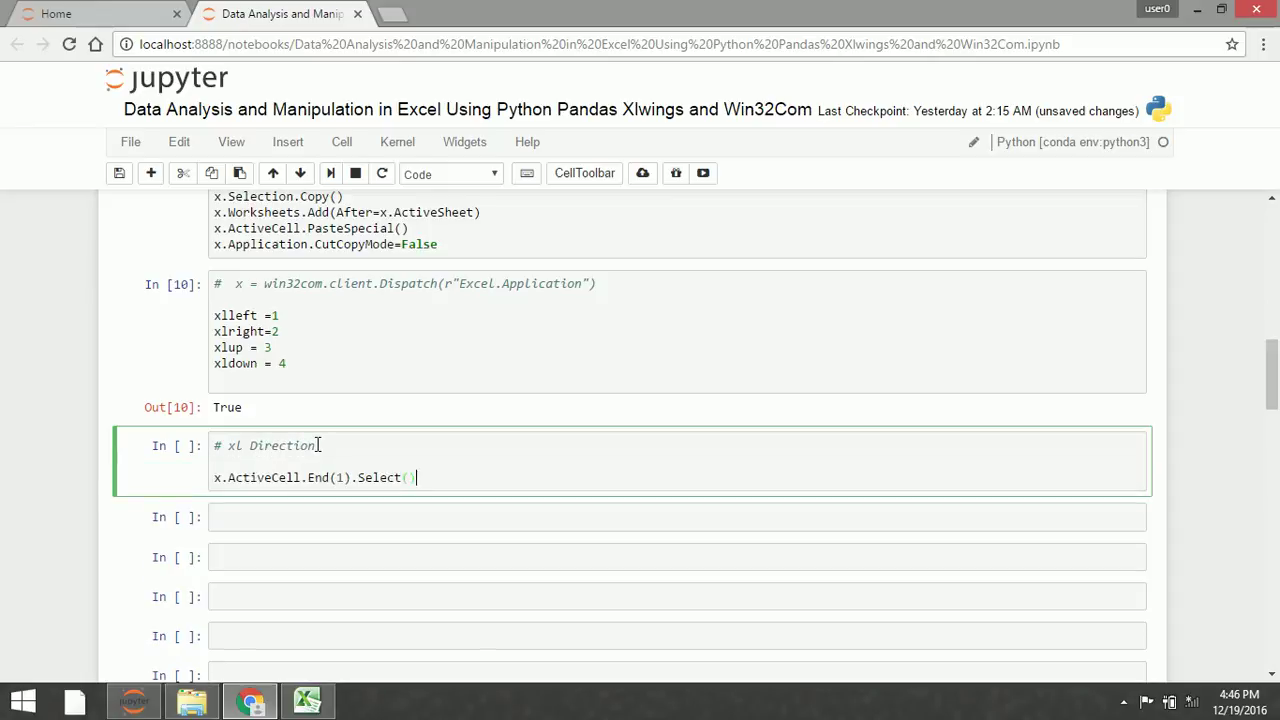
click(358, 514)
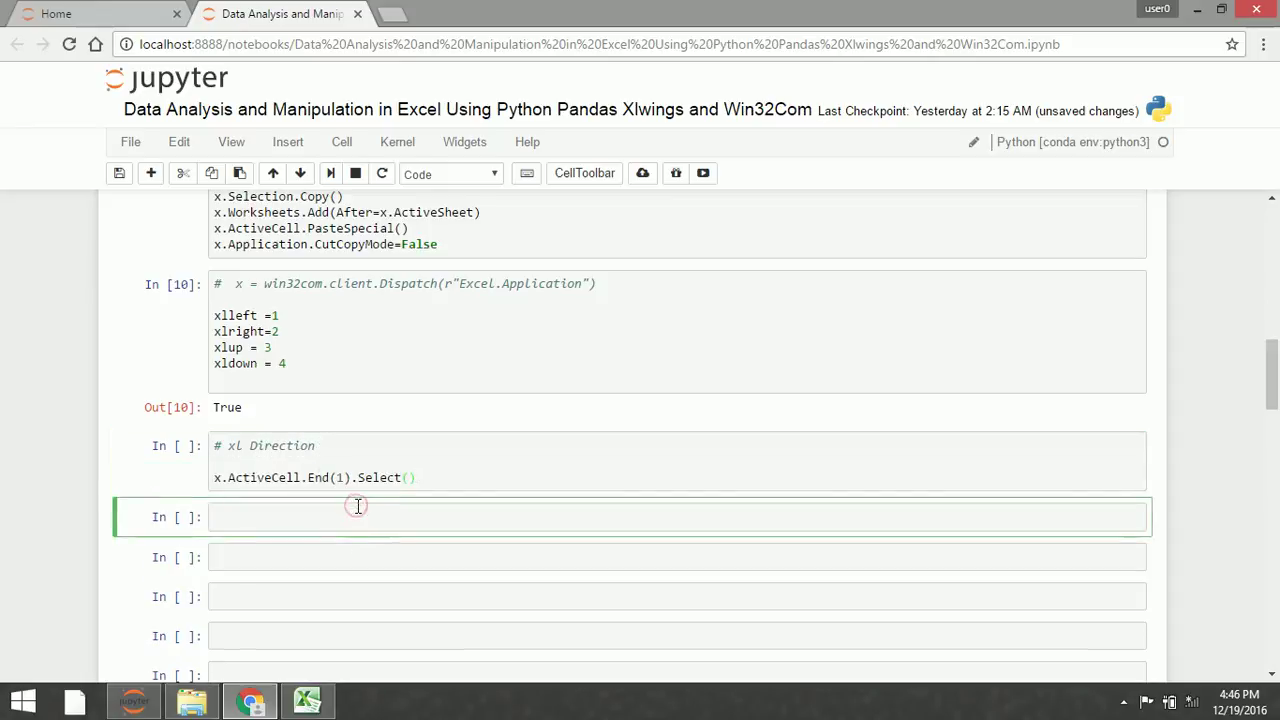
Step: Type the '# xl Selection' comment and begin the code line with x.ActiveCell
text(# xl )
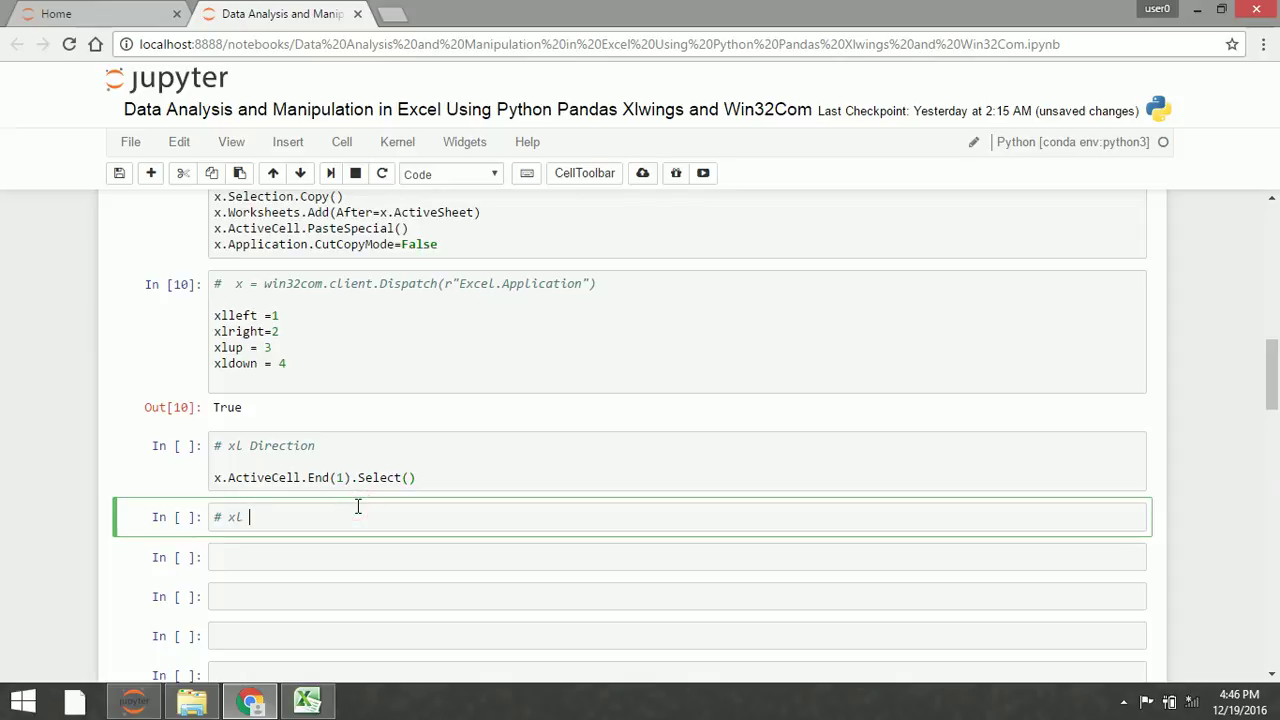
text(Selct)
key(BackSpace)
key(BackSpace)
text(ection)
key(Return)
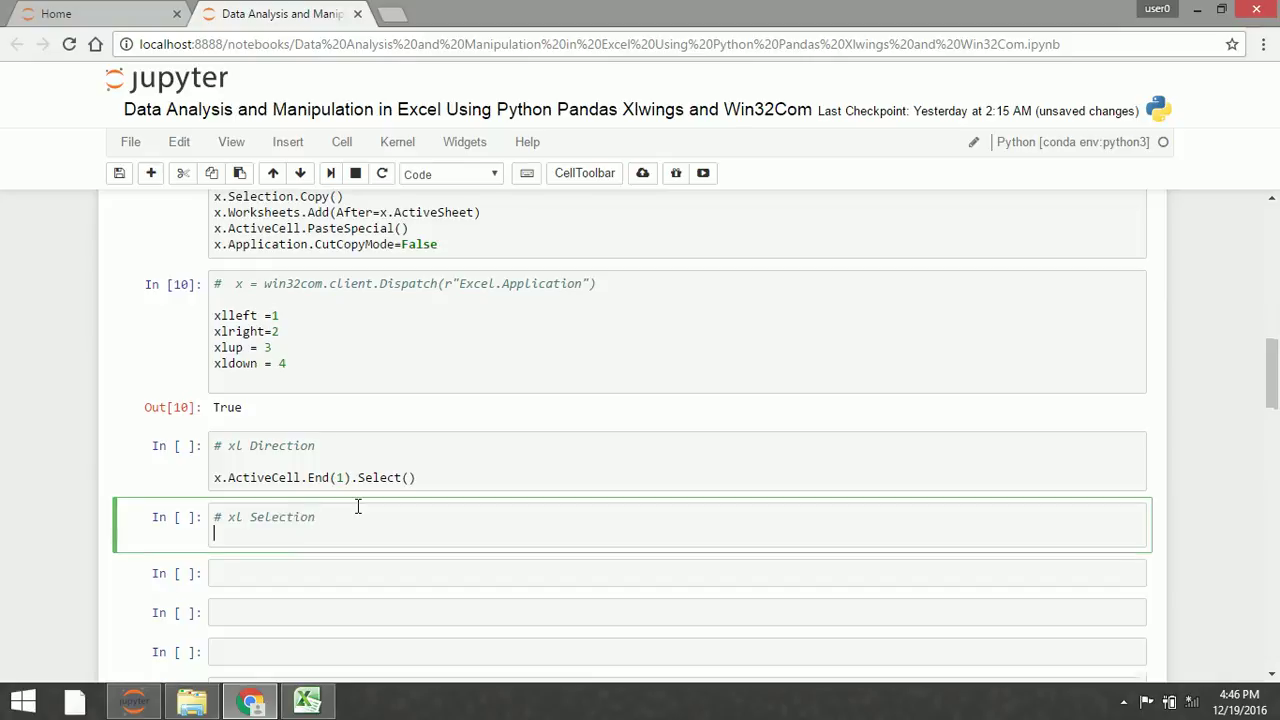
key(Return)
text(x.Ac)
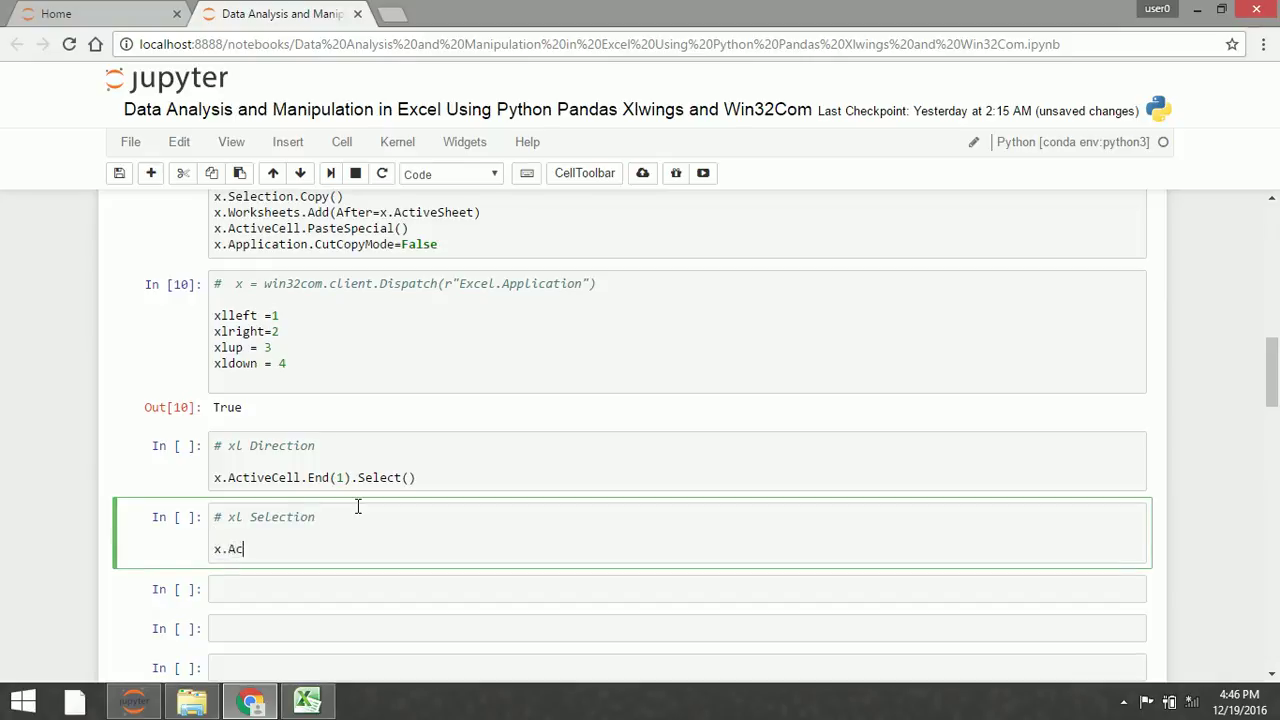
text(tiveCell.)
key(alt+Tab)
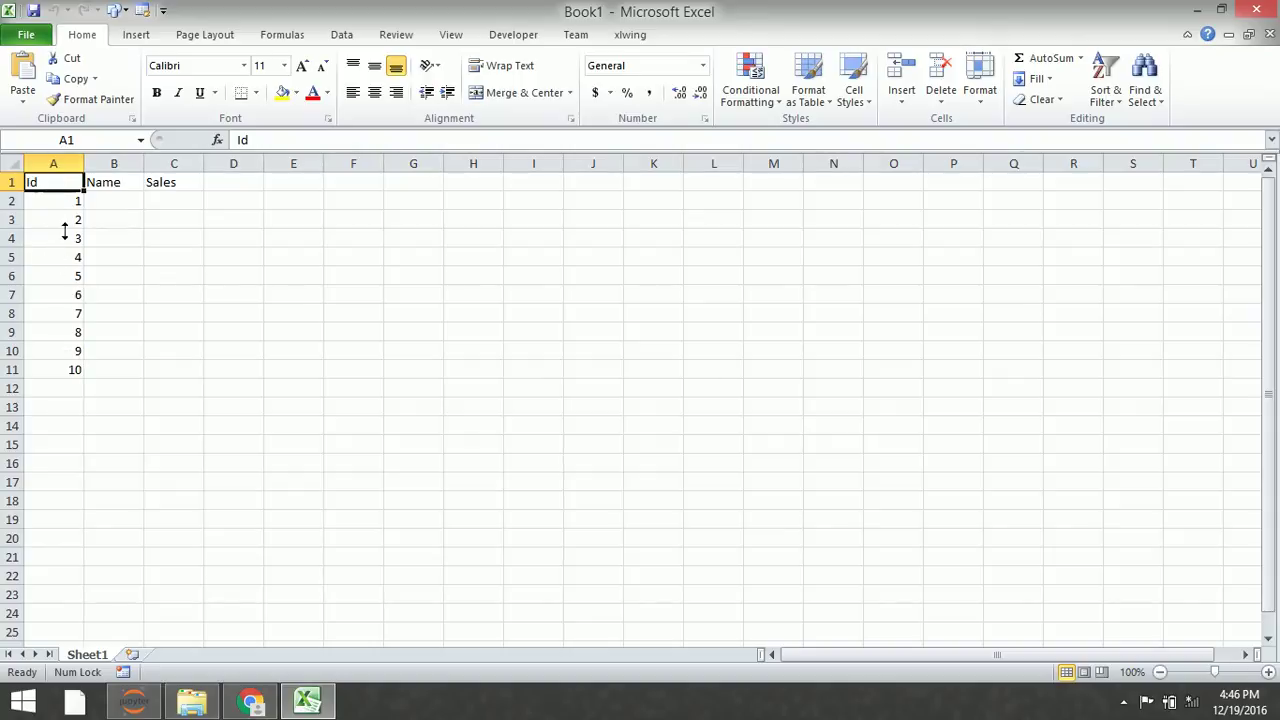
key(alt+Tab)
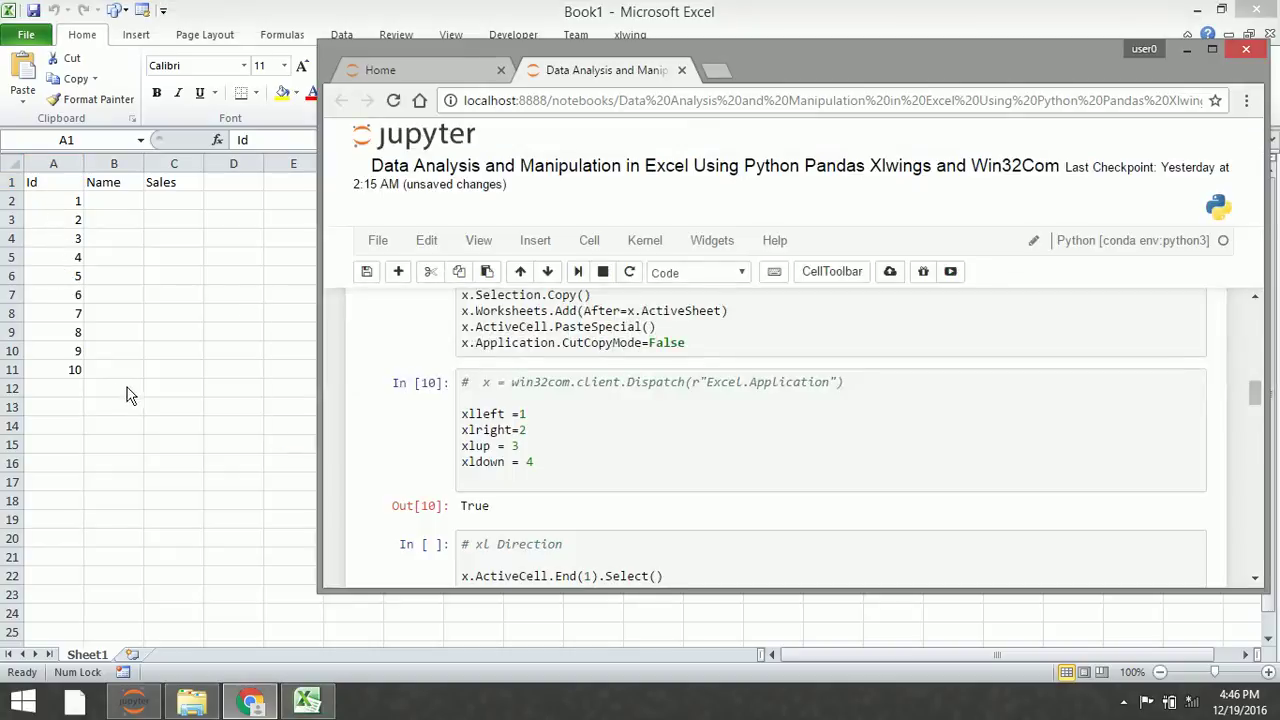
double_click(862, 78)
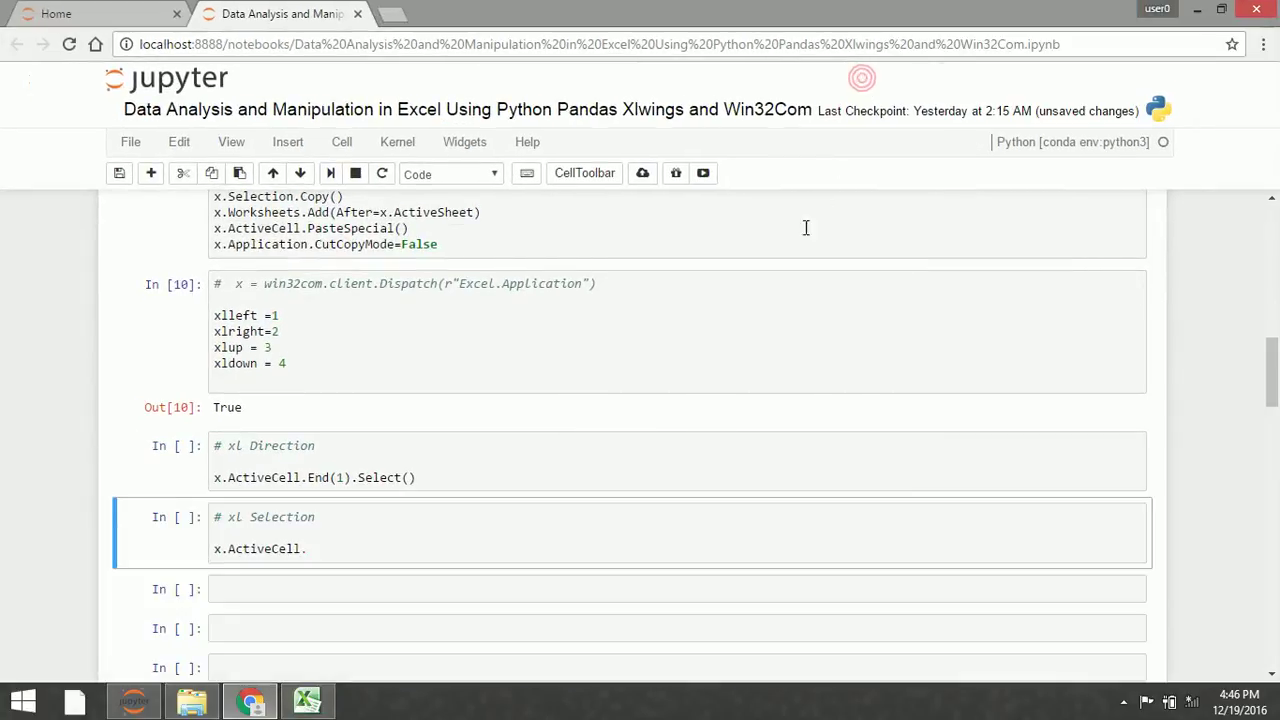
click(485, 531)
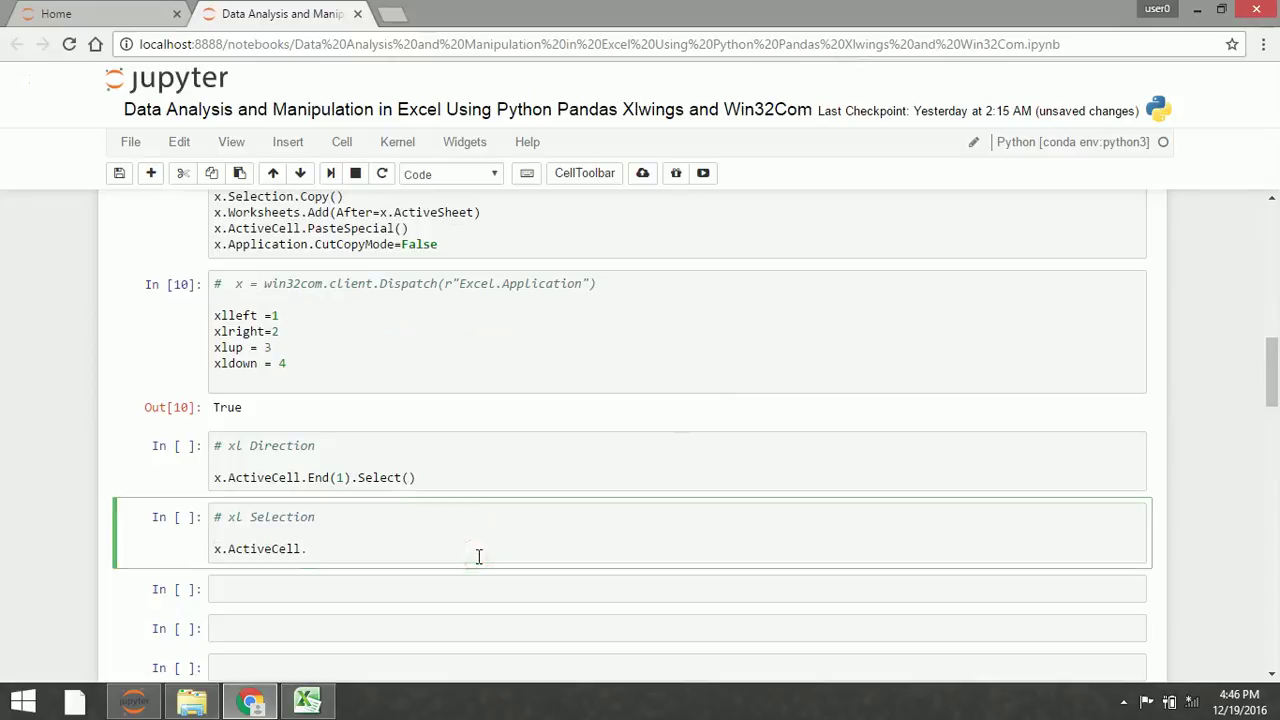
Step: Rewrite the line as x.Range(x.Selection, x.Selection.End(4)).Select()
text(E)
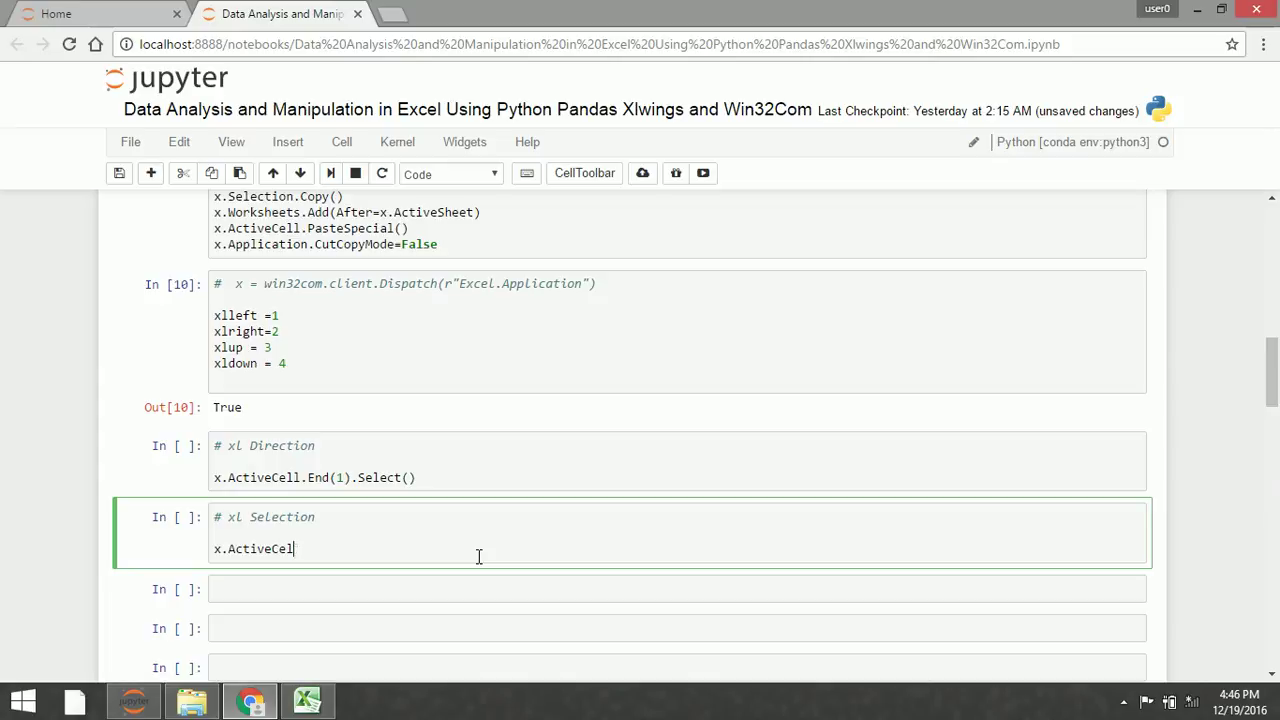
key(BackSpace)
key(BackSpace)
key(BackSpace)
text(nge)
key(BackSpace)
text(.Sele)
text(ction)
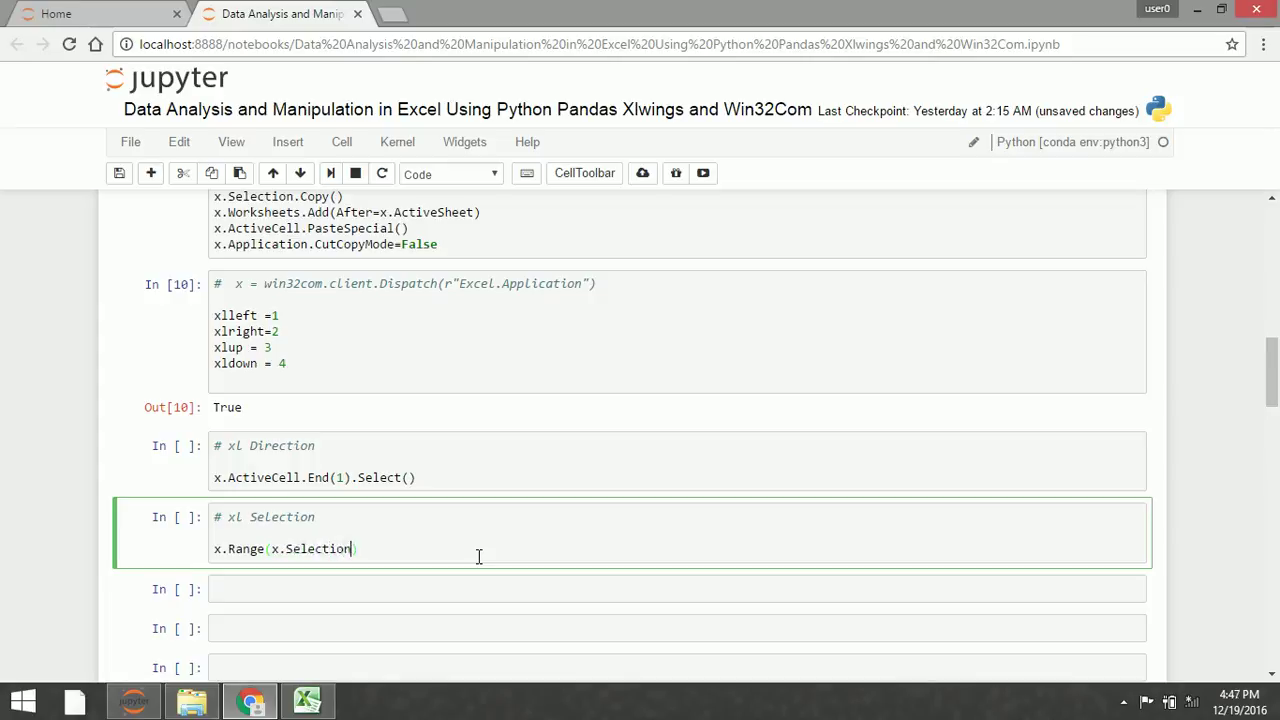
text(xS)
key(BackSpace)
text(.)
key(BackSpace)
text(Se)
text(lection)
key(BackSpace)
text(End()
text(elect()
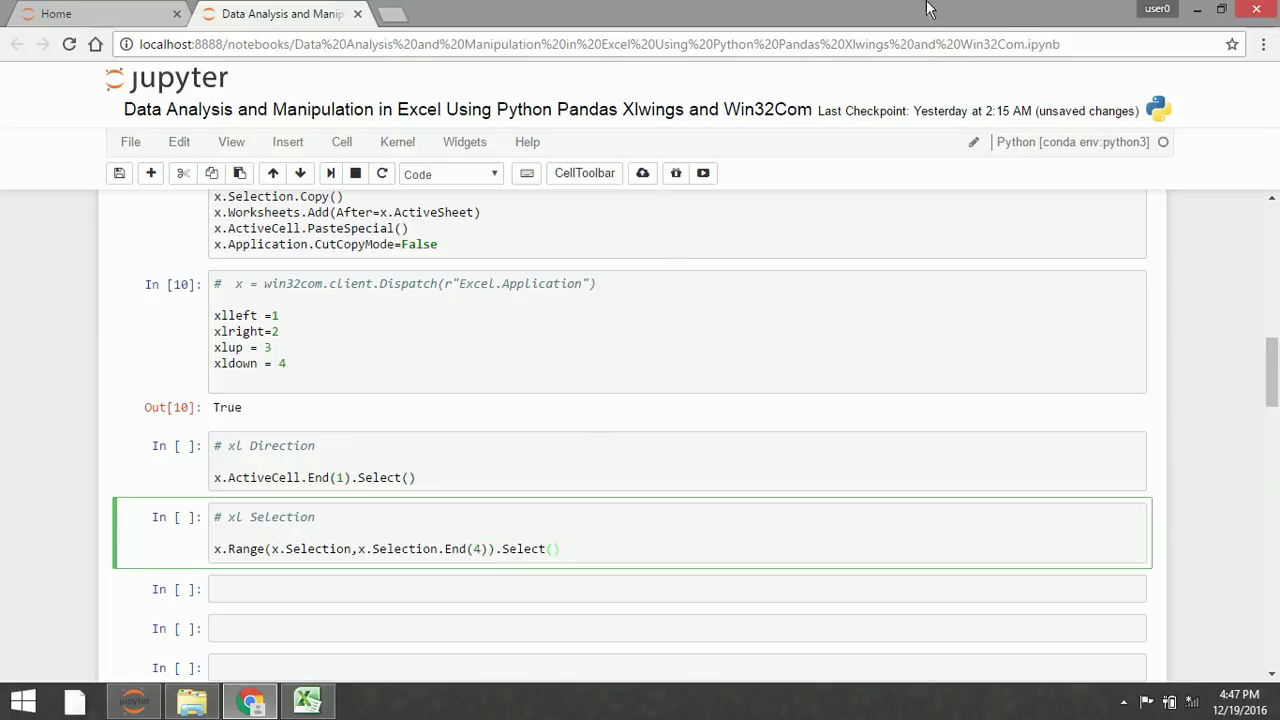
double_click(1014, 8)
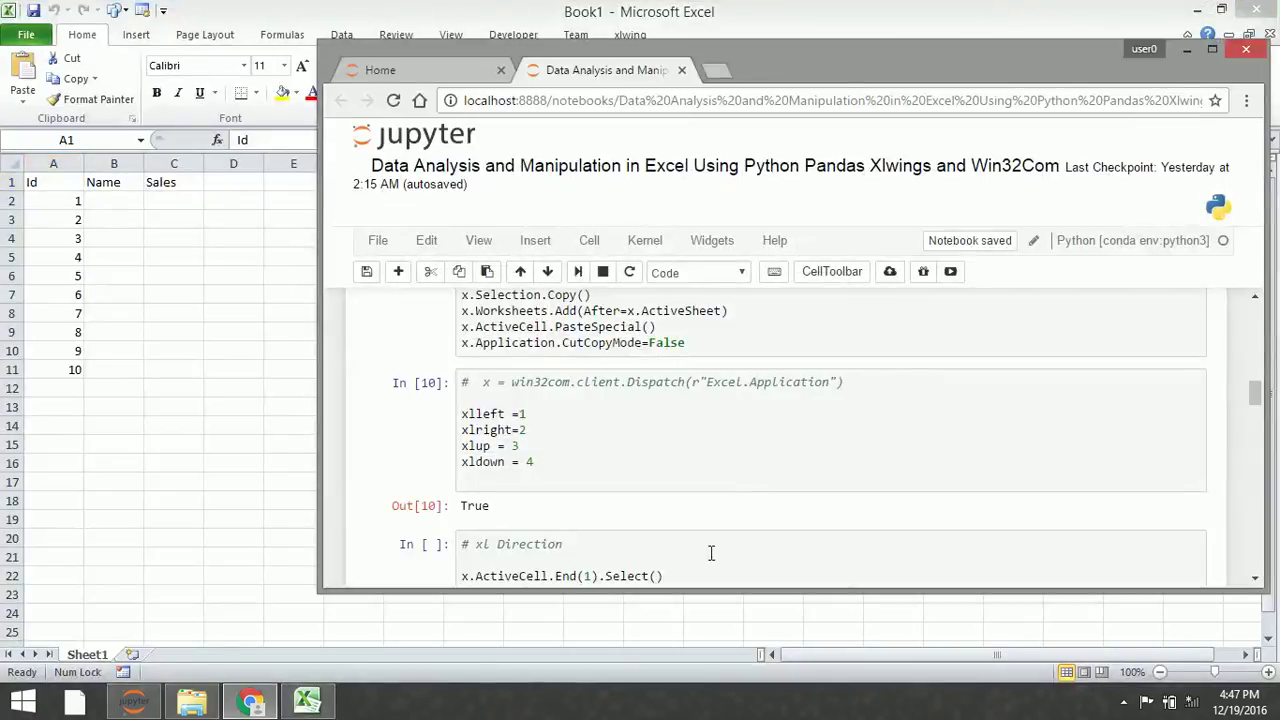
Step: Run the xl Selection cell and confirm Excel selects A1:A11 of the Id column
double_click(901, 56)
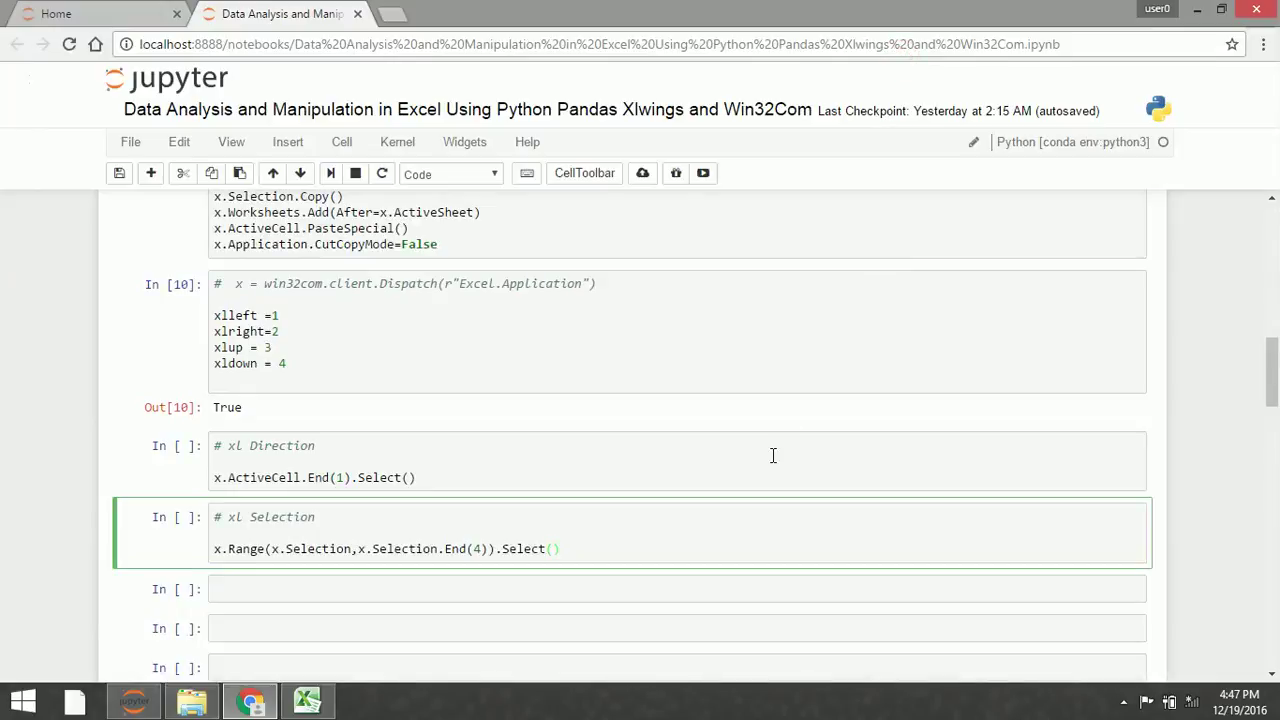
key(ctrl+Return)
key(alt+Tab)
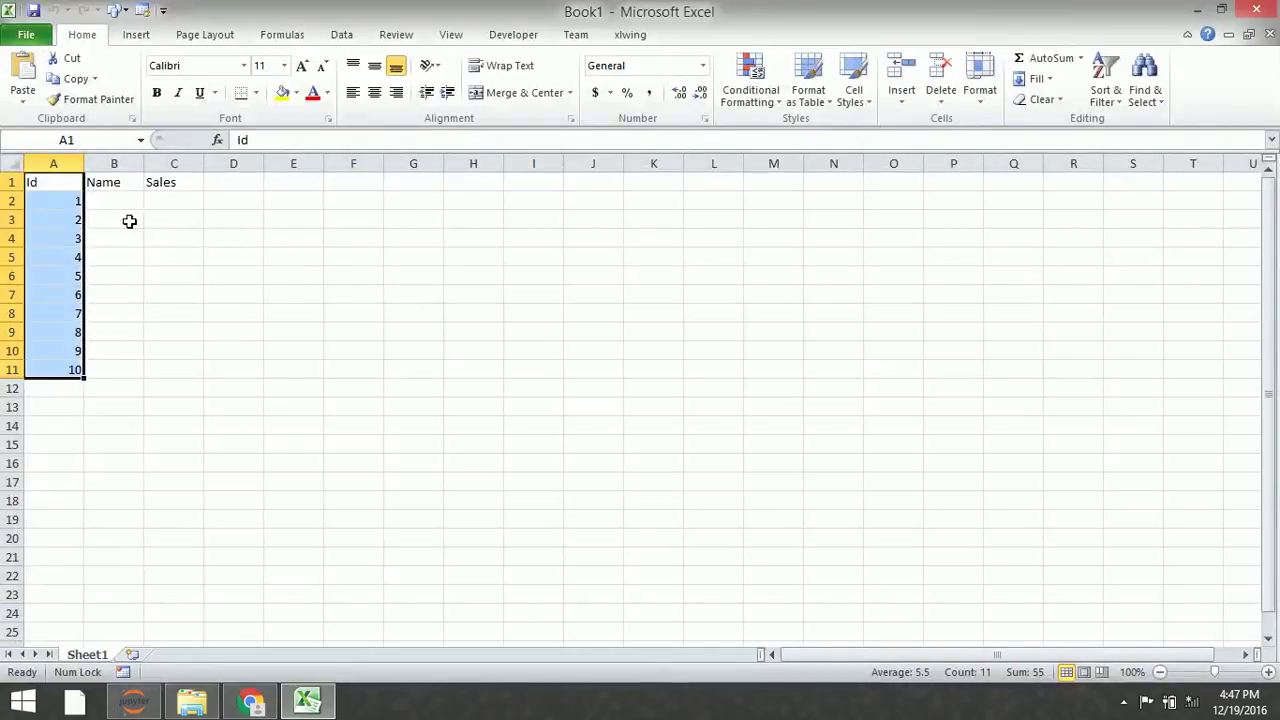
key(alt+Tab)
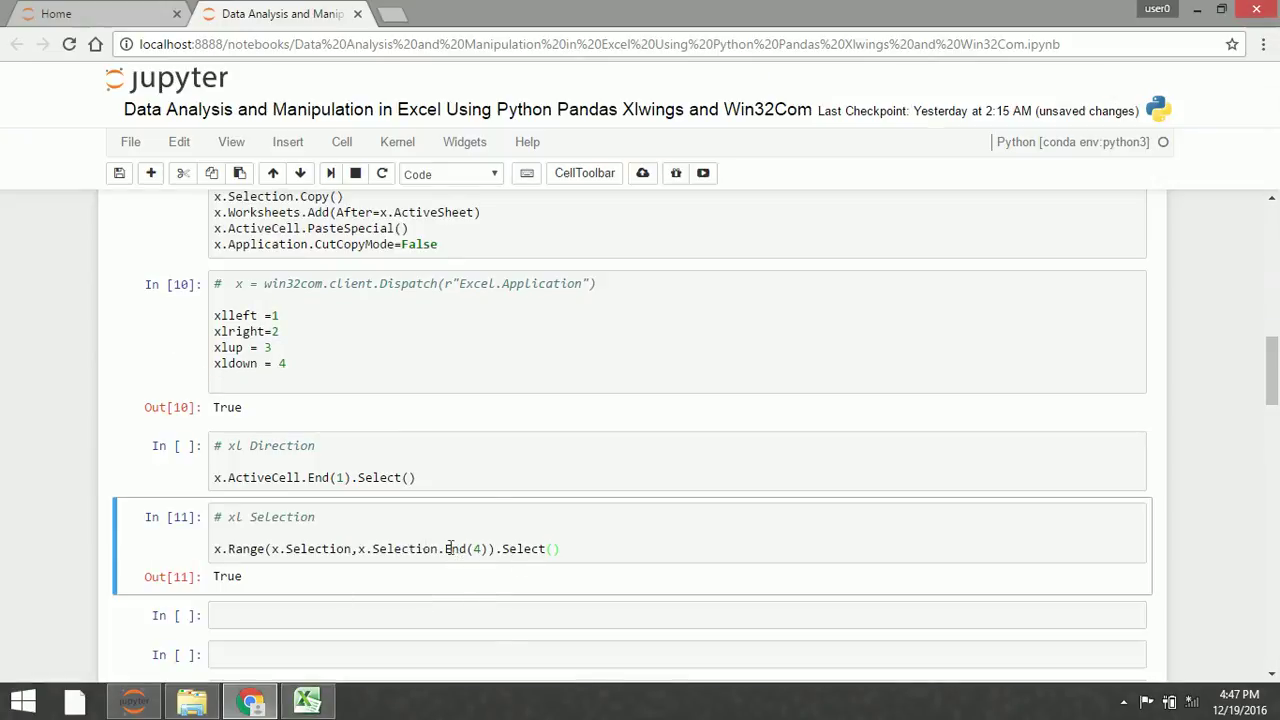
key(alt+Tab)
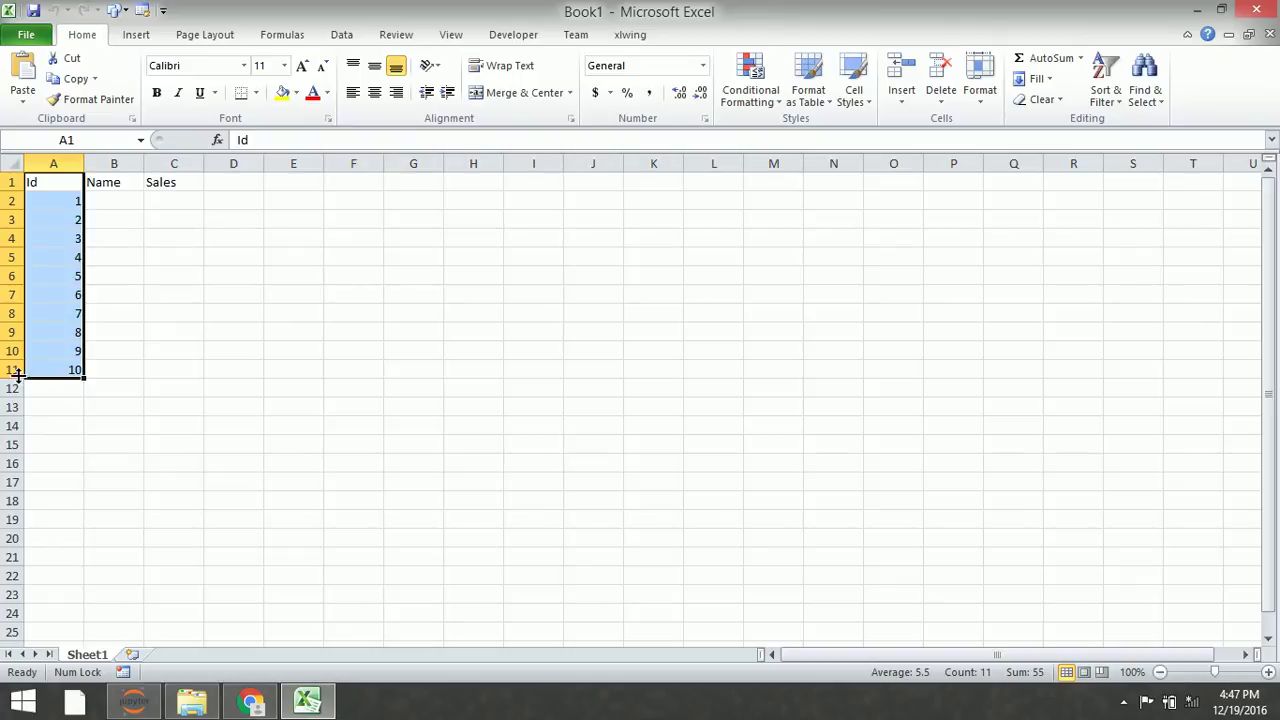
key(alt+Tab)
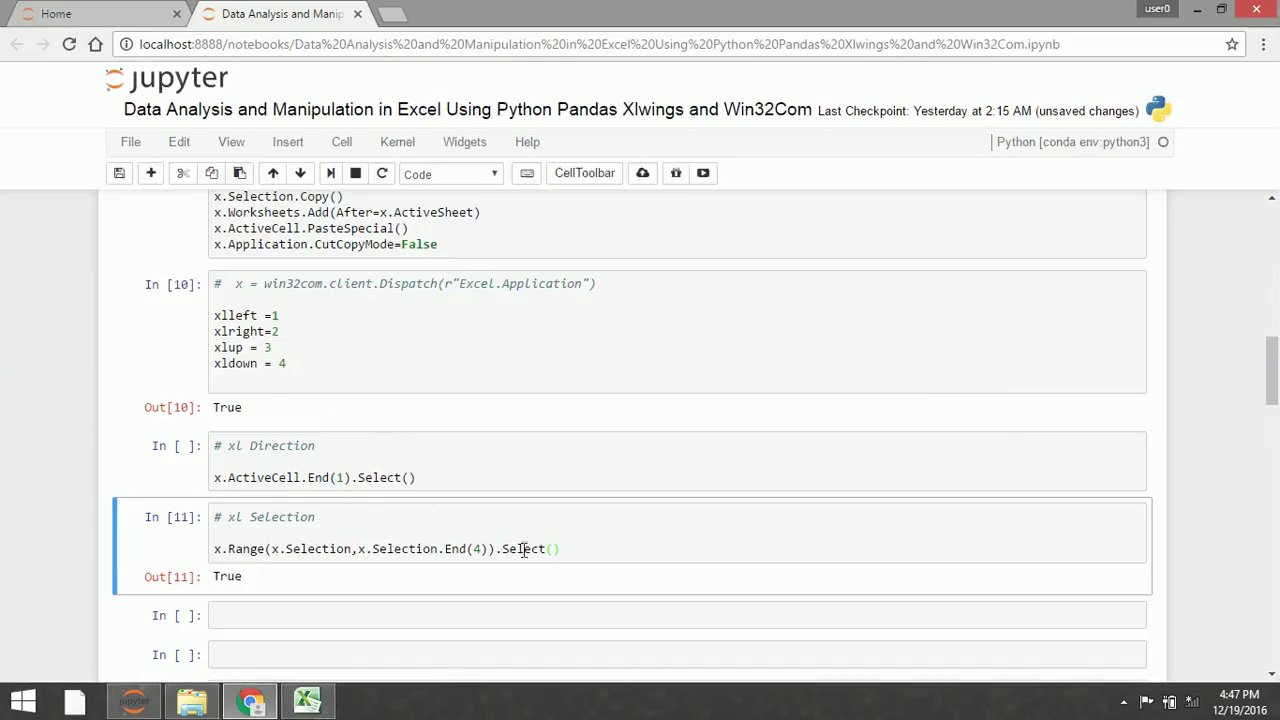
Step: Chain .End(2) after End(4) and view Excel's selection widened across rows 1–11
click(491, 549)
text(.)
text(End)
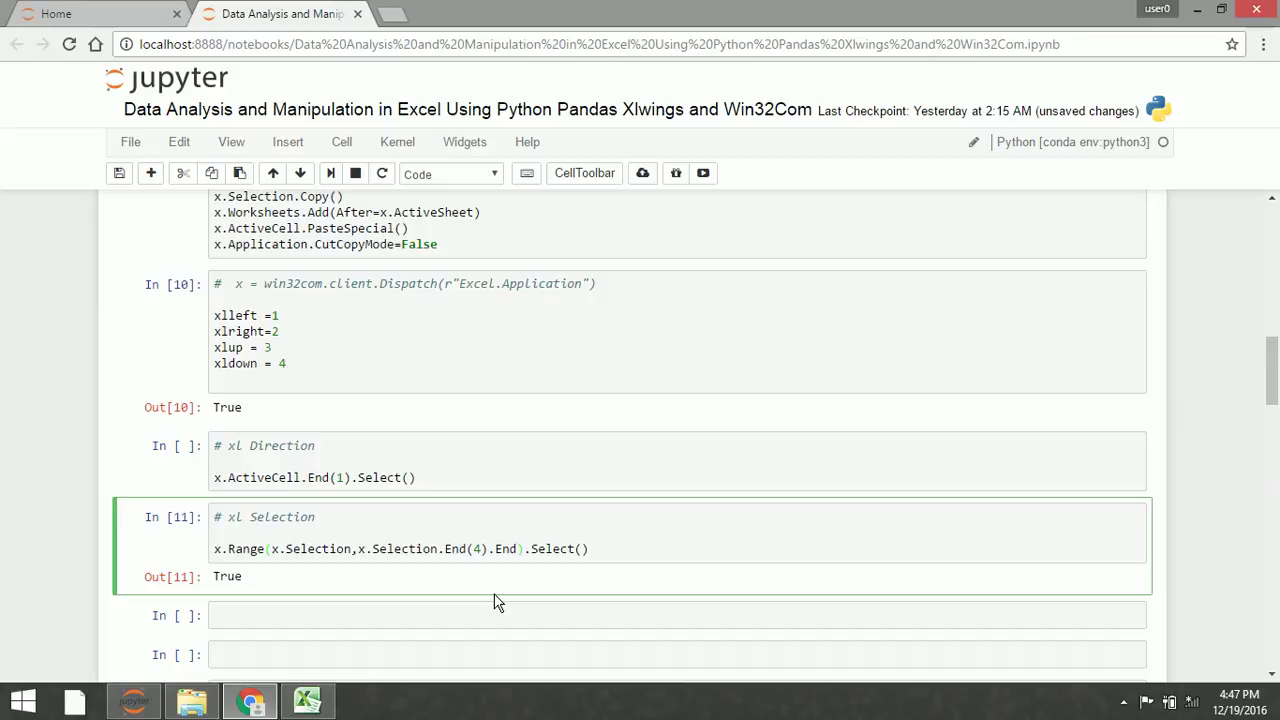
text(()
text(xlri)
text(ght)
key(BackSpace)
key(BackSpace)
key(BackSpace)
key(BackSpace)
key(BackSpace)
key(BackSpace)
key(BackSpace)
text(2)
key(alt+Tab)
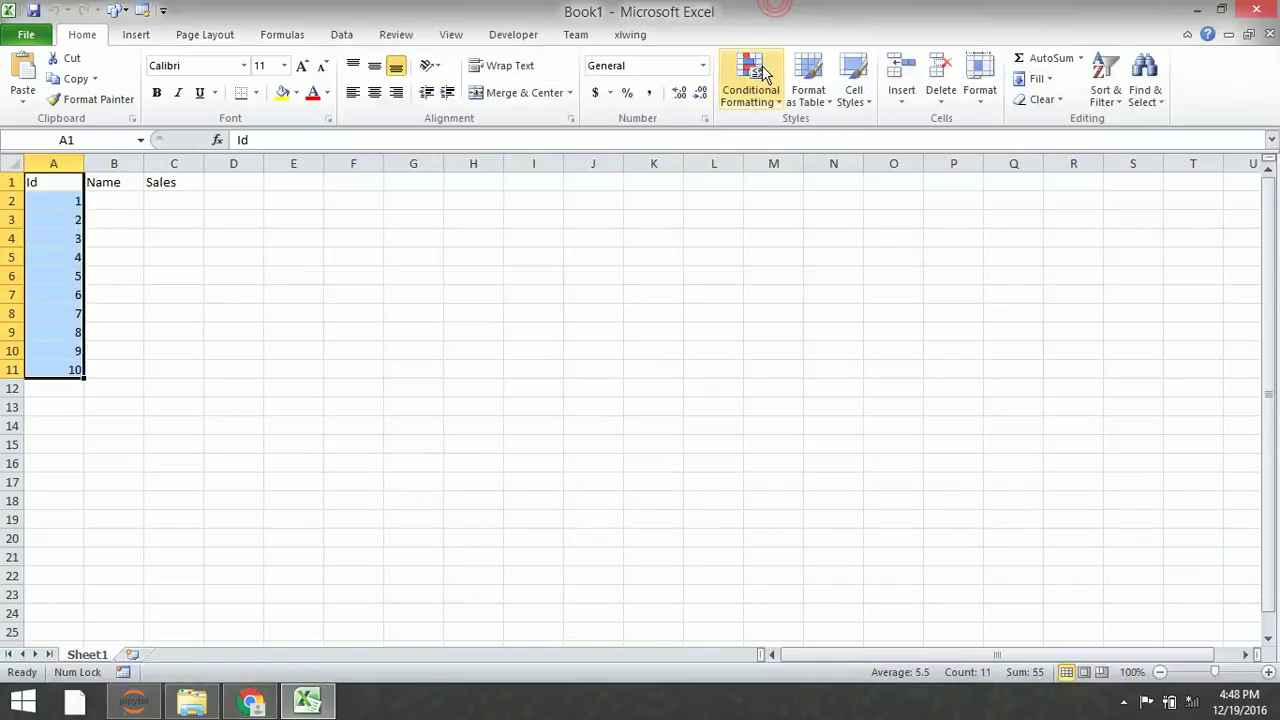
key(alt+Tab)
drag(1255, 395, 1254, 421)
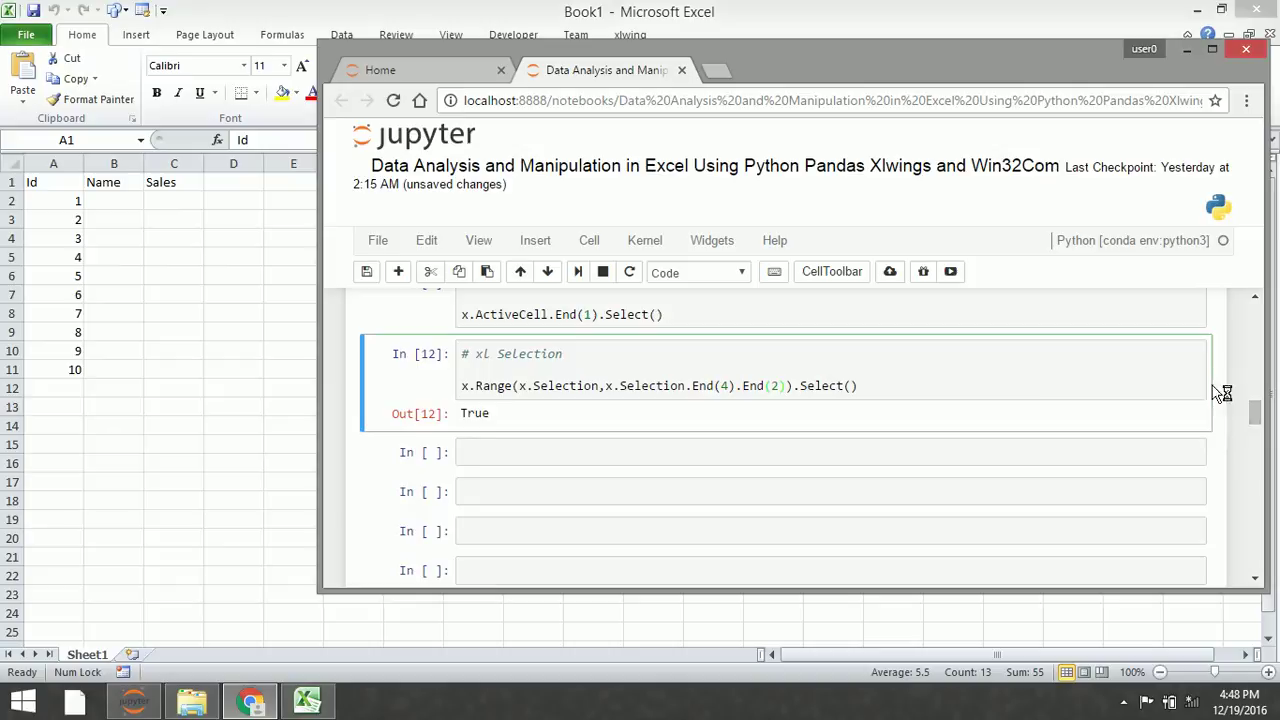
click(250, 700)
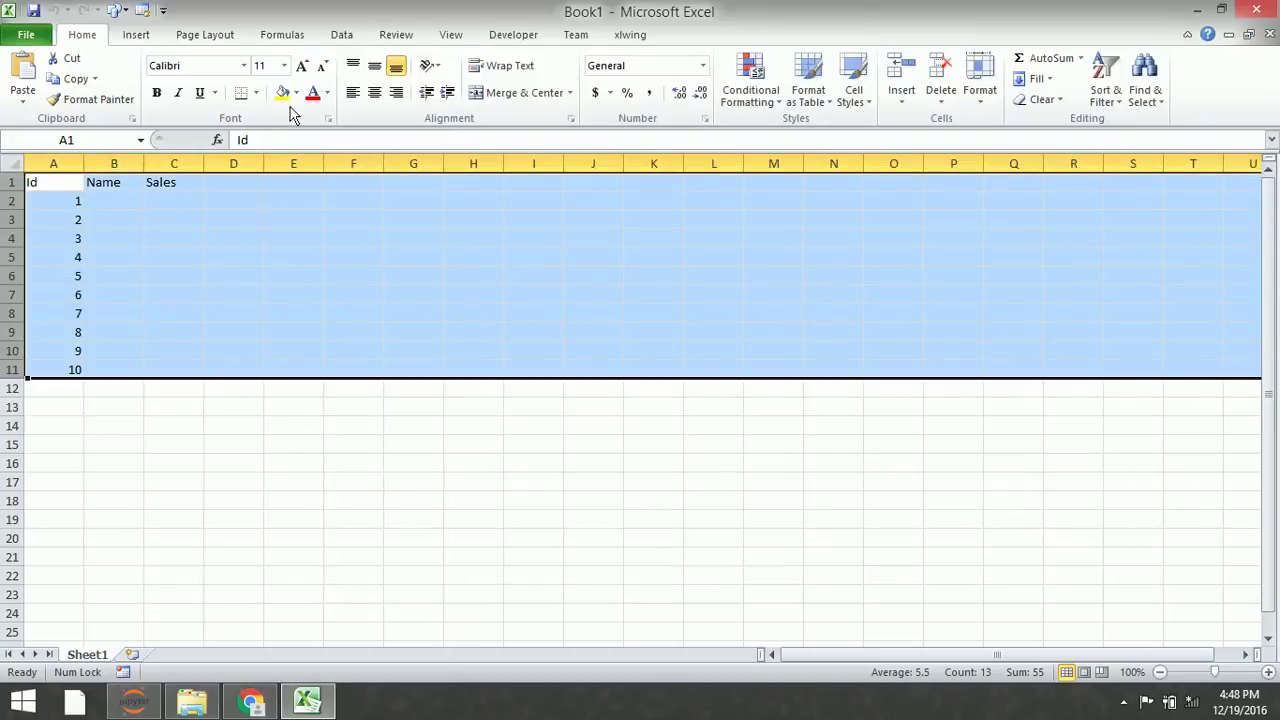
key(alt+Tab)
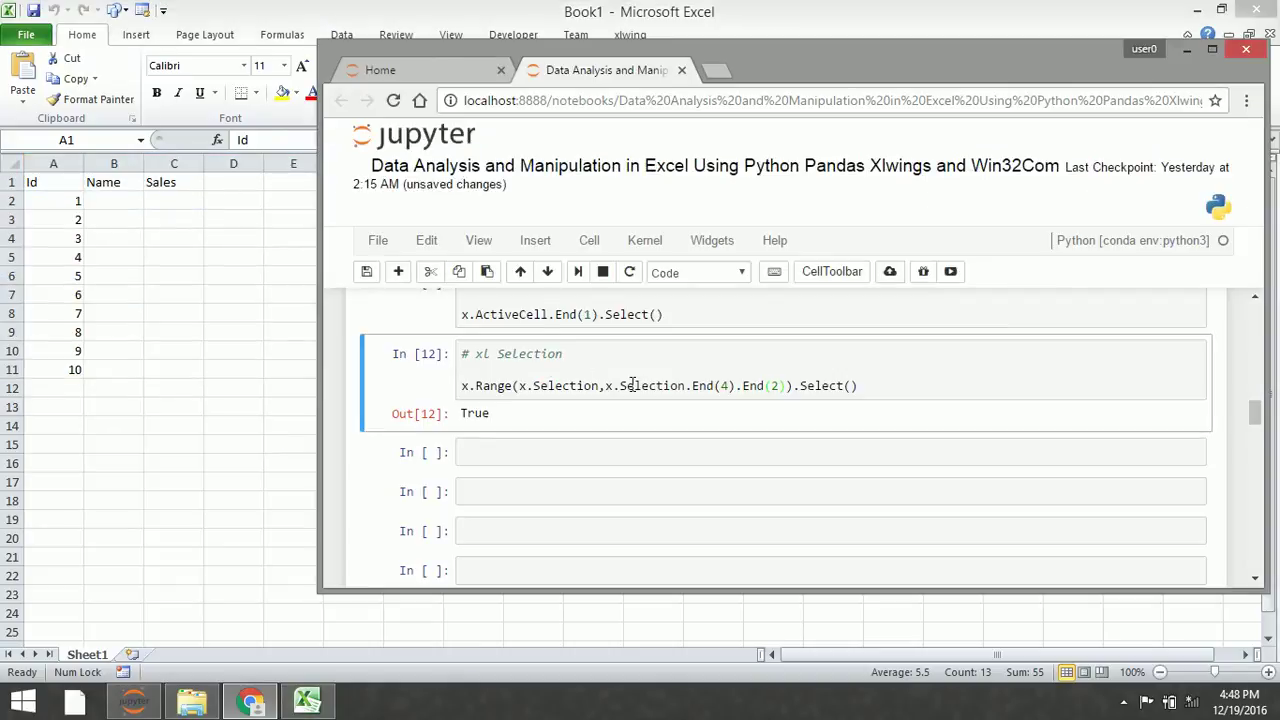